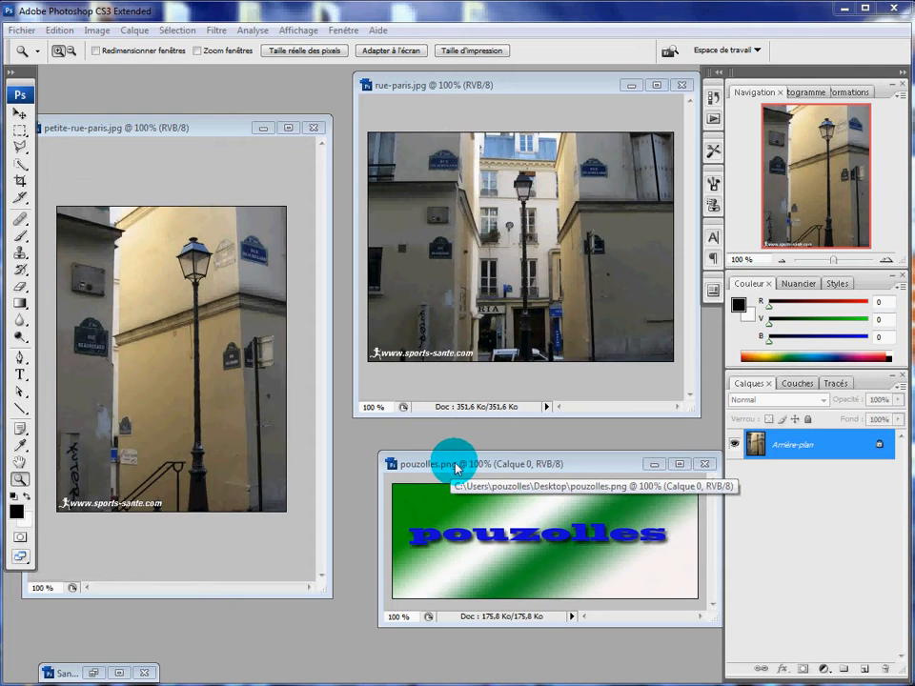
# - Reposition the pouzolles.png window and copy its banner into petite-rue-paris.jpg as a new layer
pyautogui.moveTo(591, 465); pyautogui.dragTo(572, 456)
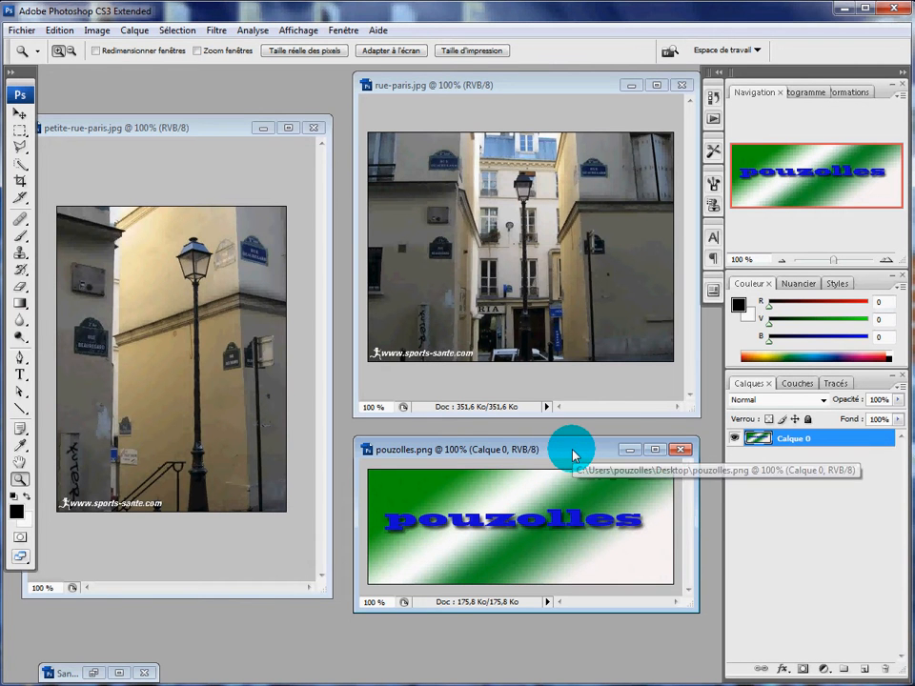
pyautogui.moveTo(573, 456); pyautogui.dragTo(573, 465)
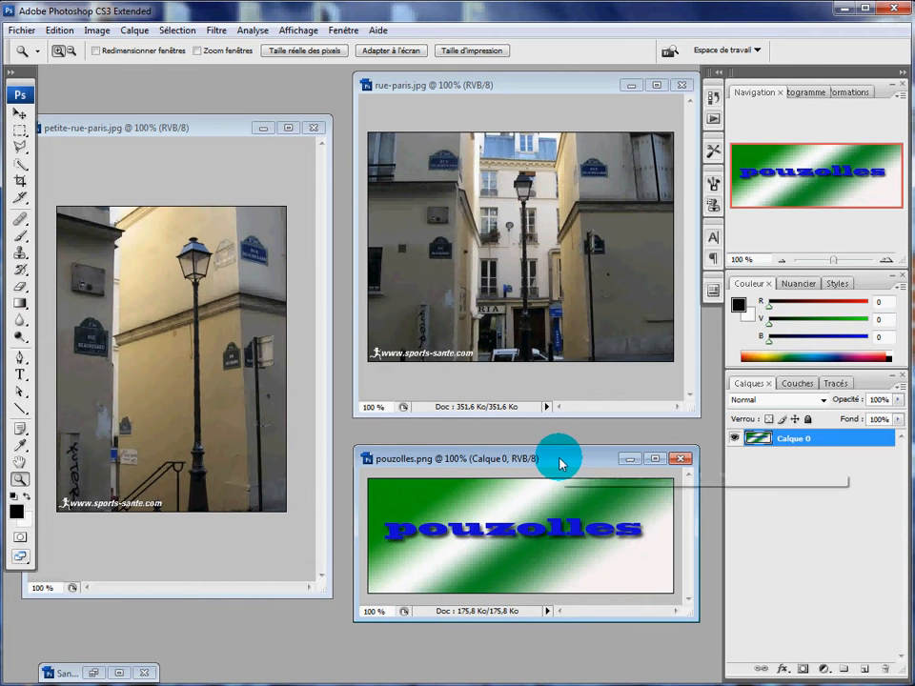
pyautogui.moveTo(559, 459); pyautogui.dragTo(561, 441)
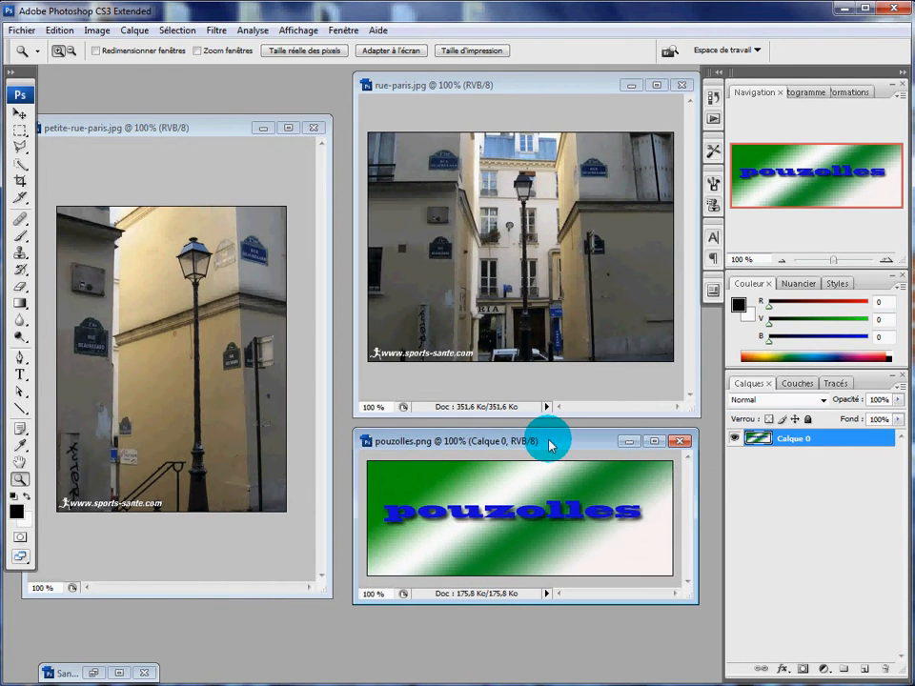
pyautogui.click(19, 119)
pyautogui.moveTo(534, 485); pyautogui.dragTo(189, 348)
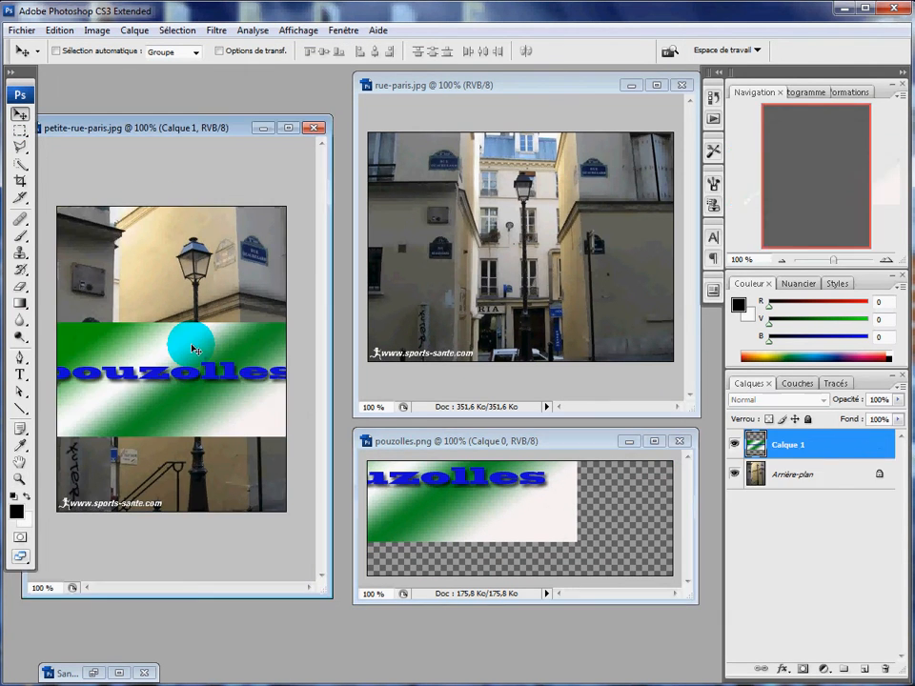
# - Minimize the pouzolles.png window and enlarge the petite-rue-paris.jpg window across the workspace
pyautogui.click(628, 441)
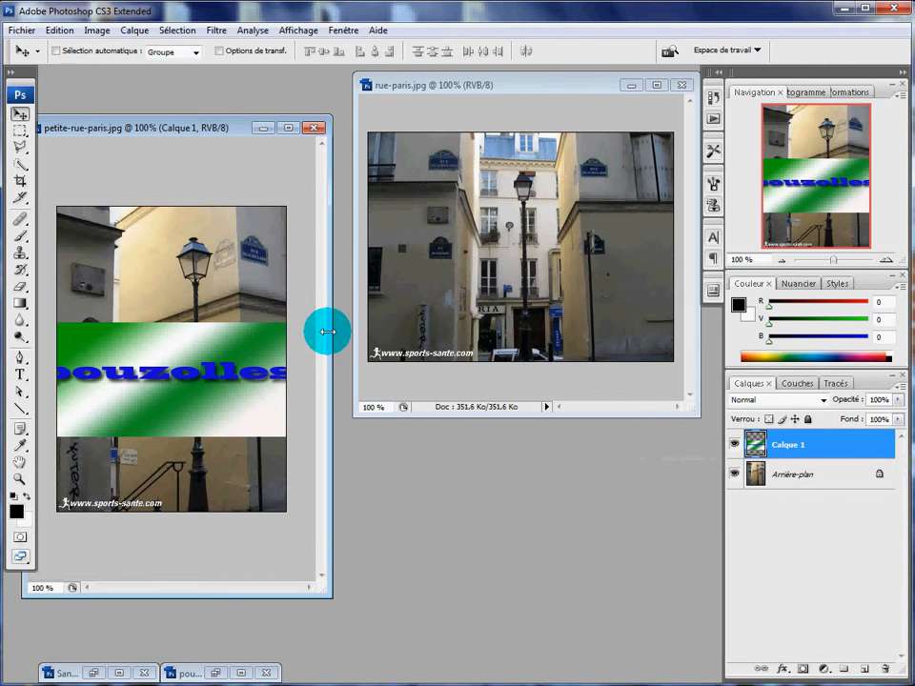
pyautogui.moveTo(218, 126); pyautogui.dragTo(293, 102)
pyautogui.moveTo(403, 320); pyautogui.dragTo(706, 363)
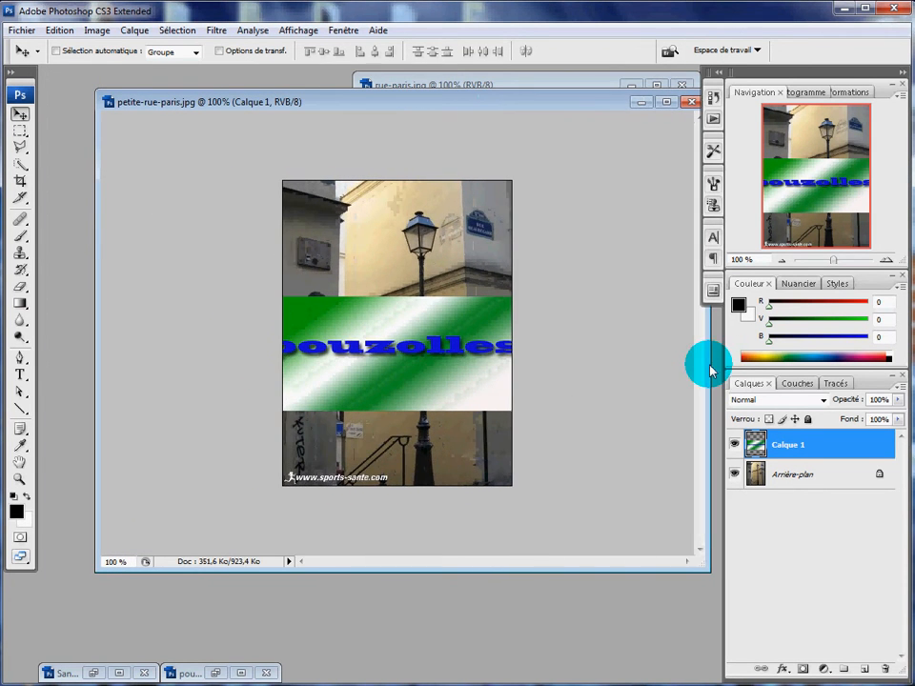
pyautogui.moveTo(95, 308); pyautogui.dragTo(52, 310)
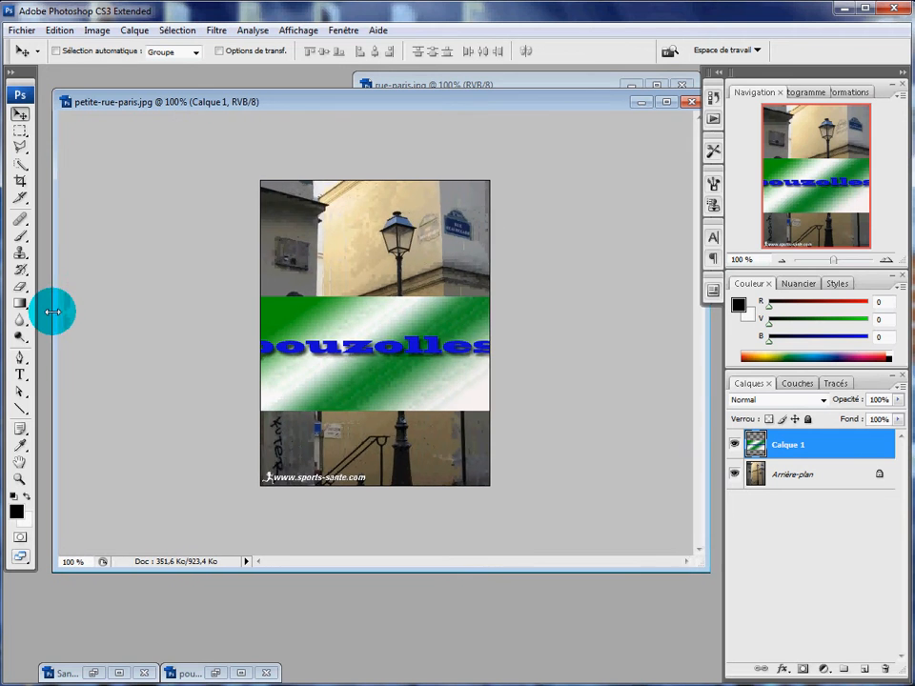
# - Start a Free Transform on the pouzolles banner layer
pyautogui.click(59, 31)
pyautogui.click(56, 286)
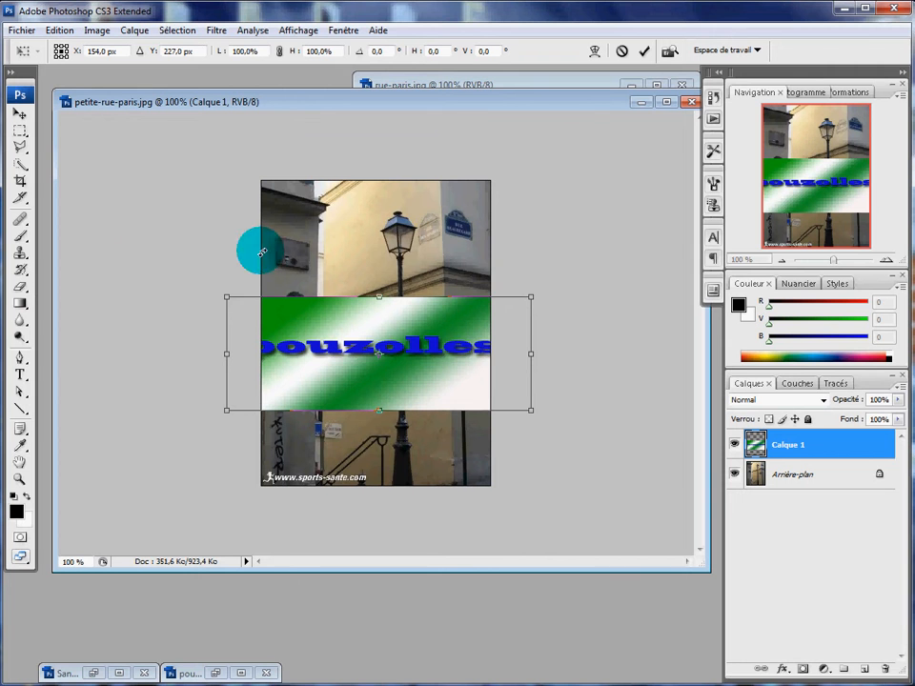
pyautogui.moveTo(531, 298)
pyautogui.mouseDown()
pyautogui.moveTo(504, 316)
pyautogui.moveTo(495, 303)
pyautogui.moveTo(535, 309)
pyautogui.moveTo(543, 333)
pyautogui.moveTo(531, 266)
pyautogui.moveTo(506, 292)
pyautogui.moveTo(540, 284)
pyautogui.moveTo(540, 301)
pyautogui.mouseUp()
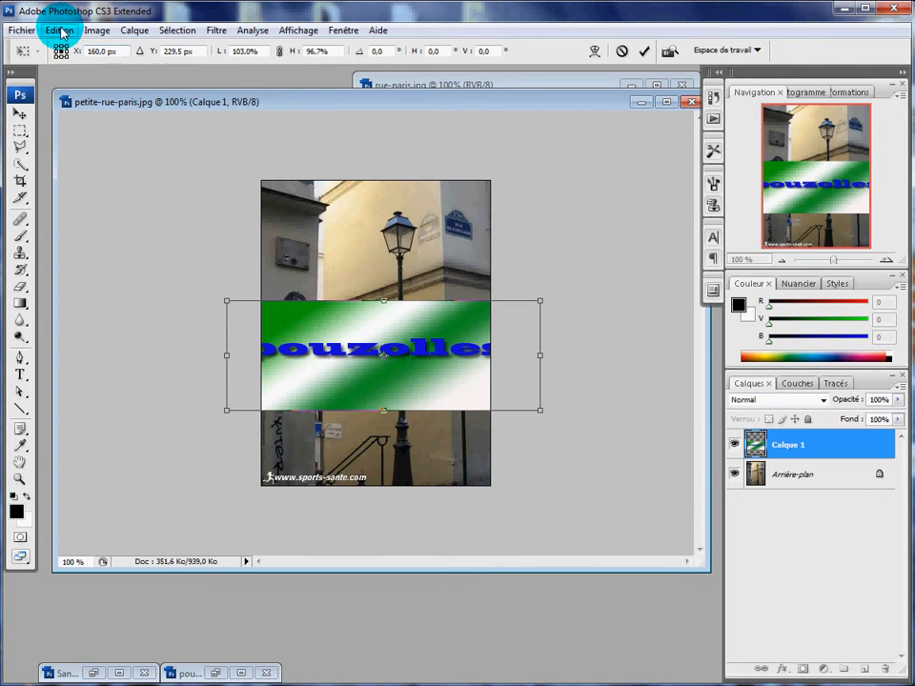
pyautogui.click(60, 31)
pyautogui.click(61, 44)
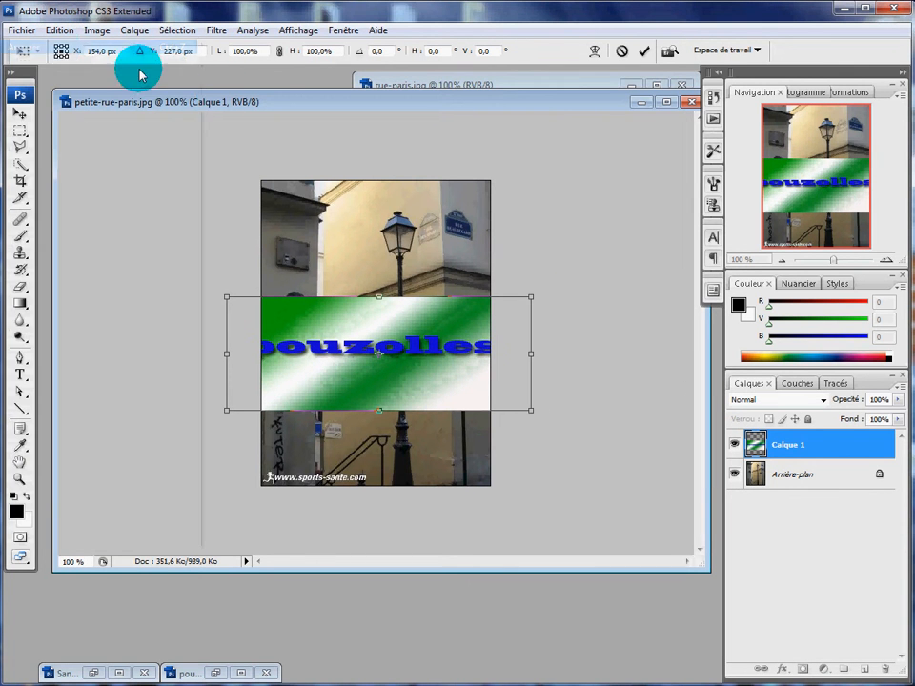
# - Scale the banner to about 48% width and 38% height, and move it onto the wall across the lamppost
pyautogui.click(280, 54)
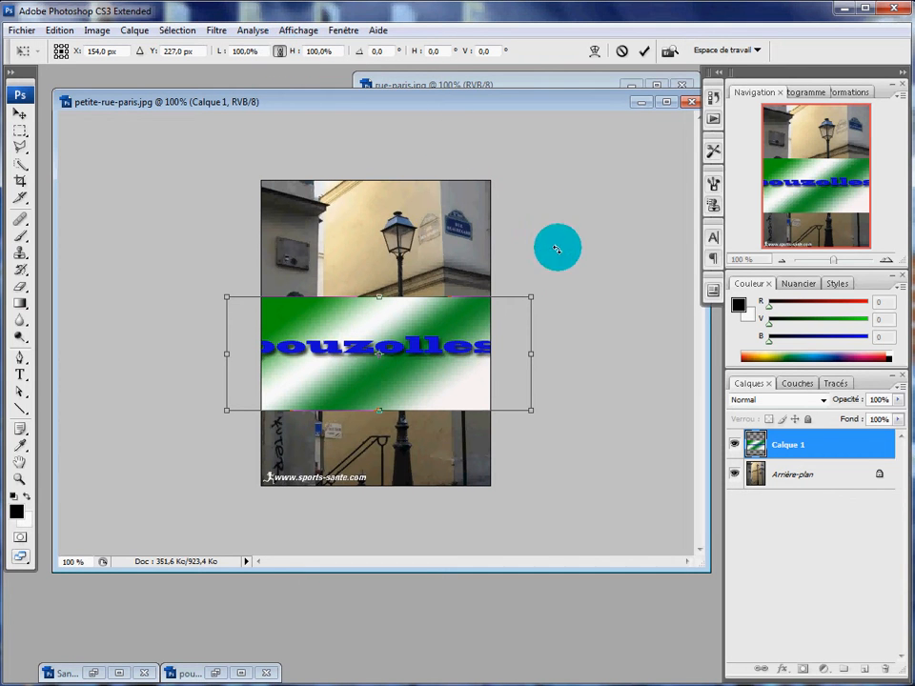
pyautogui.moveTo(531, 297); pyautogui.dragTo(418, 473)
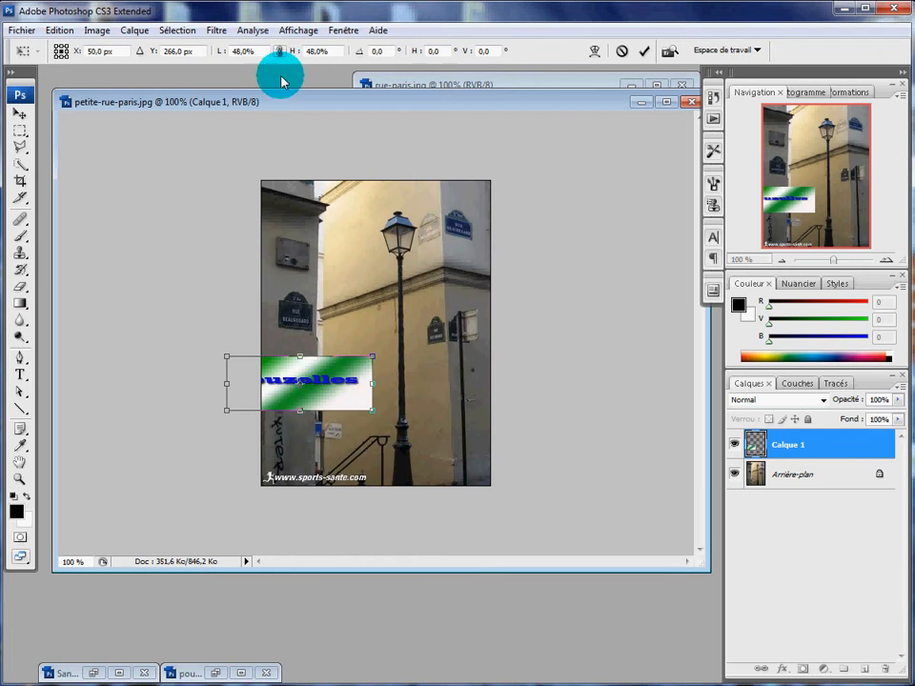
pyautogui.moveTo(301, 413); pyautogui.dragTo(300, 401)
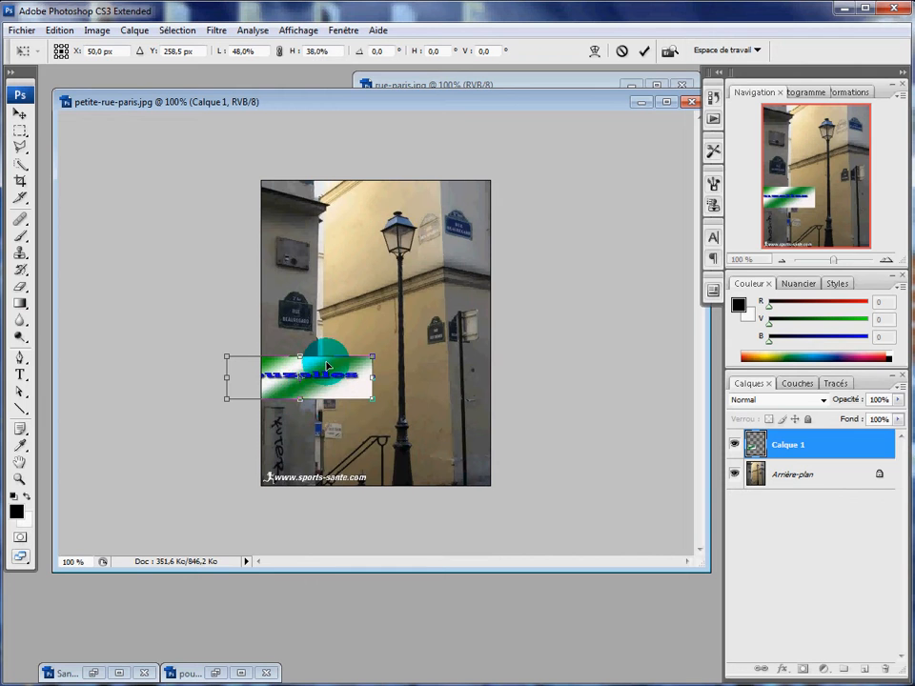
pyautogui.moveTo(331, 367); pyautogui.dragTo(378, 306)
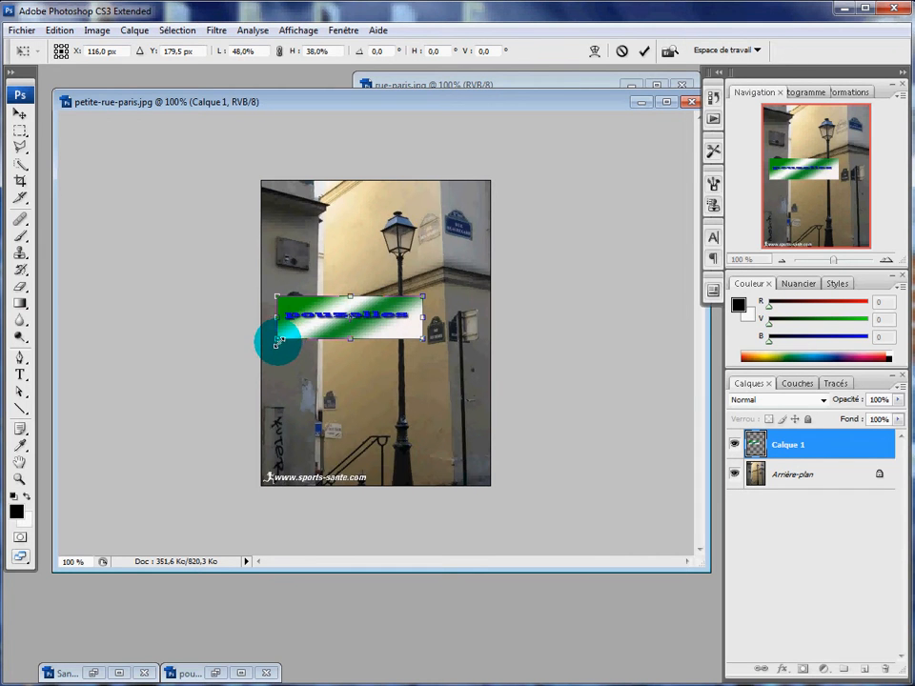
# - Distort the banner's two left corners inward so that its left end narrows just inside the yellow wall's edge
pyautogui.moveTo(278, 340); pyautogui.dragTo(336, 348)
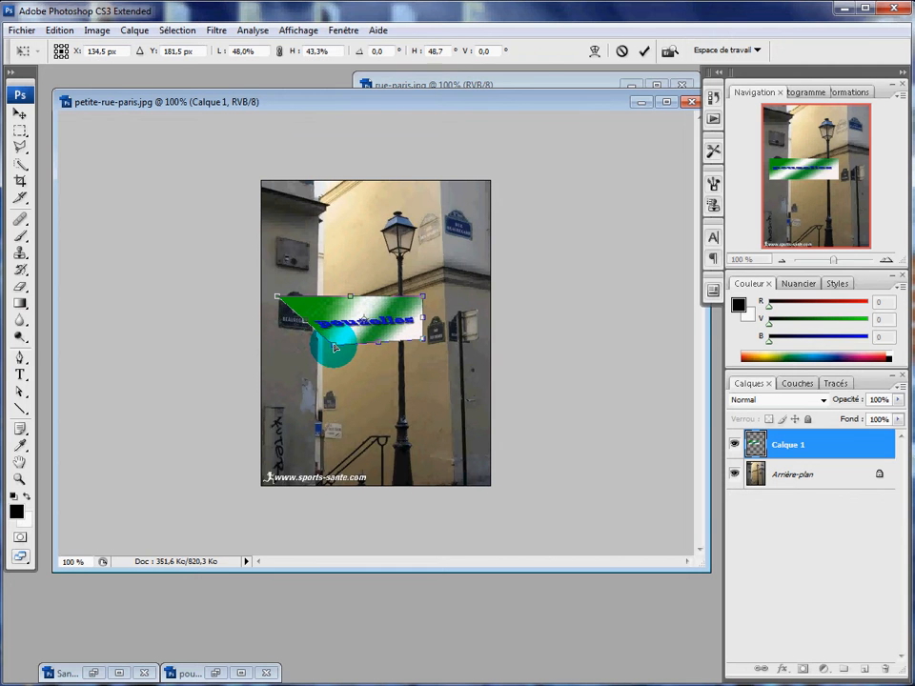
pyautogui.moveTo(277, 301); pyautogui.dragTo(330, 330)
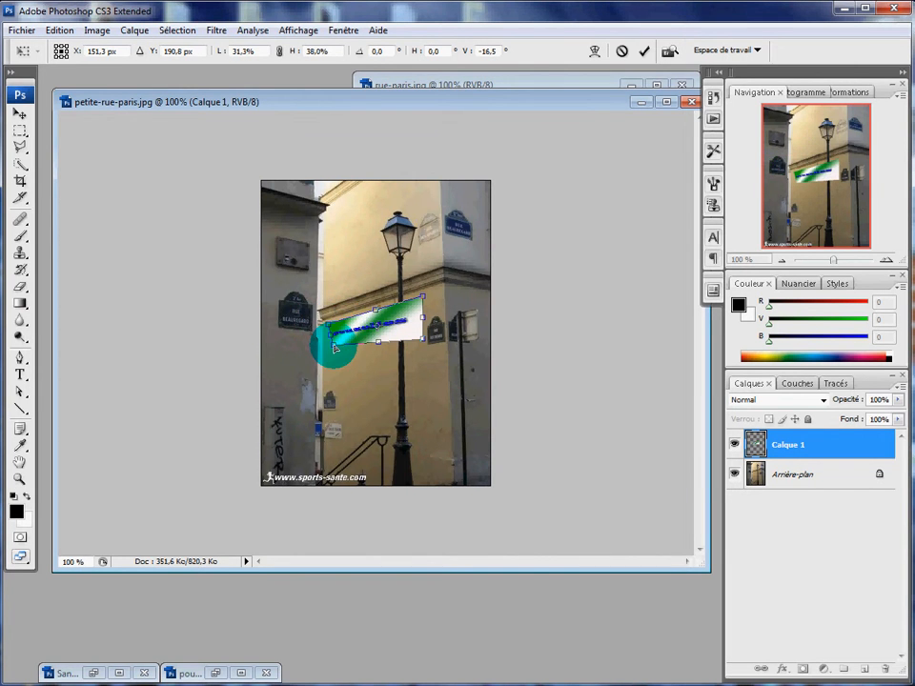
pyautogui.moveTo(332, 349); pyautogui.dragTo(329, 349)
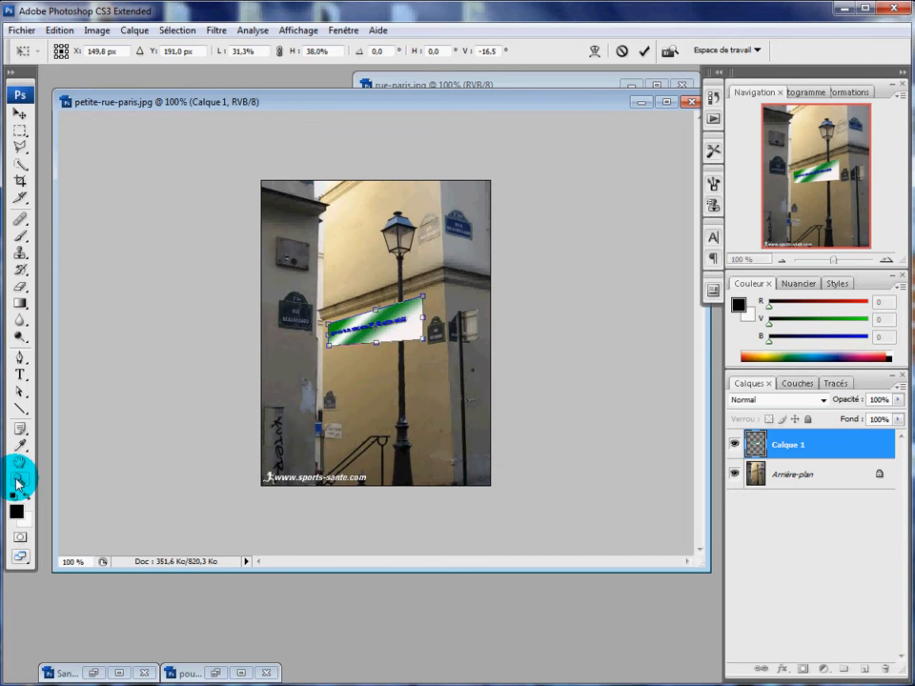
# - Raise the banner's lower right corner to follow the wall's perspective and nudge the banner slightly into place below the ledge
pyautogui.click(351, 366)
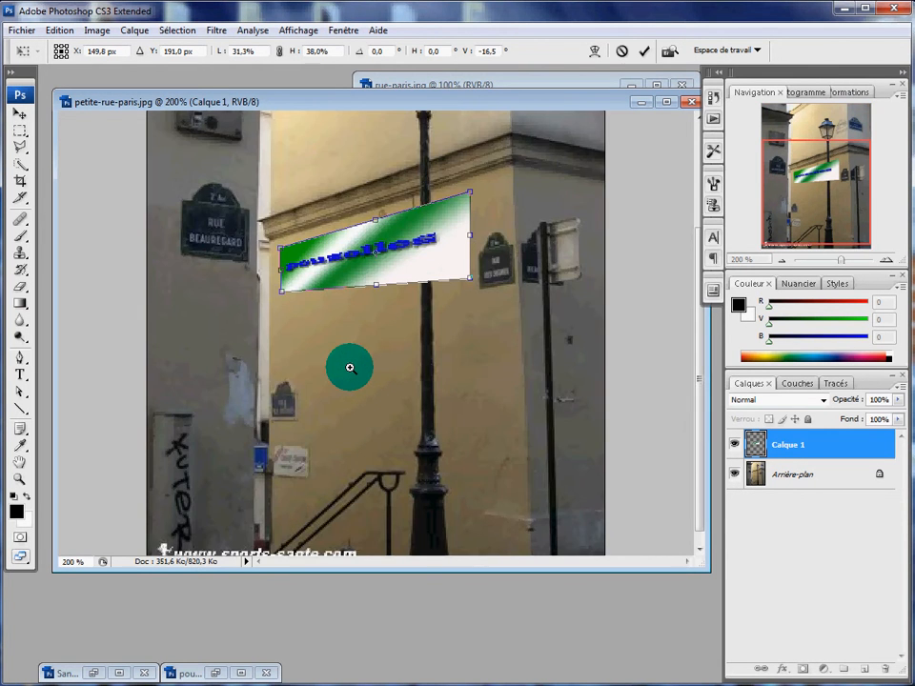
pyautogui.click(349, 367)
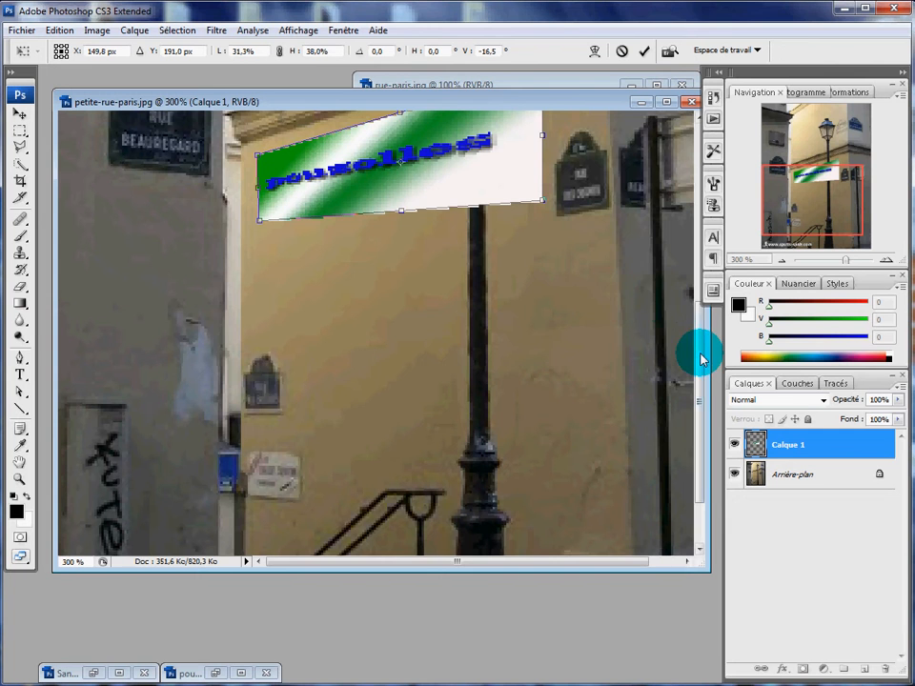
pyautogui.moveTo(700, 360); pyautogui.dragTo(681, 300)
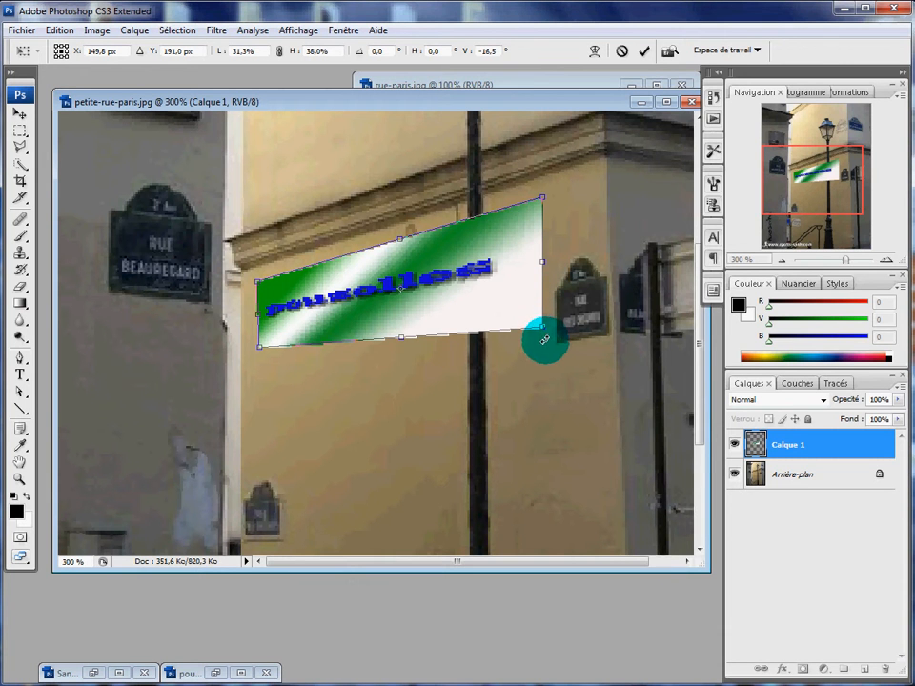
pyautogui.moveTo(541, 330); pyautogui.dragTo(546, 279)
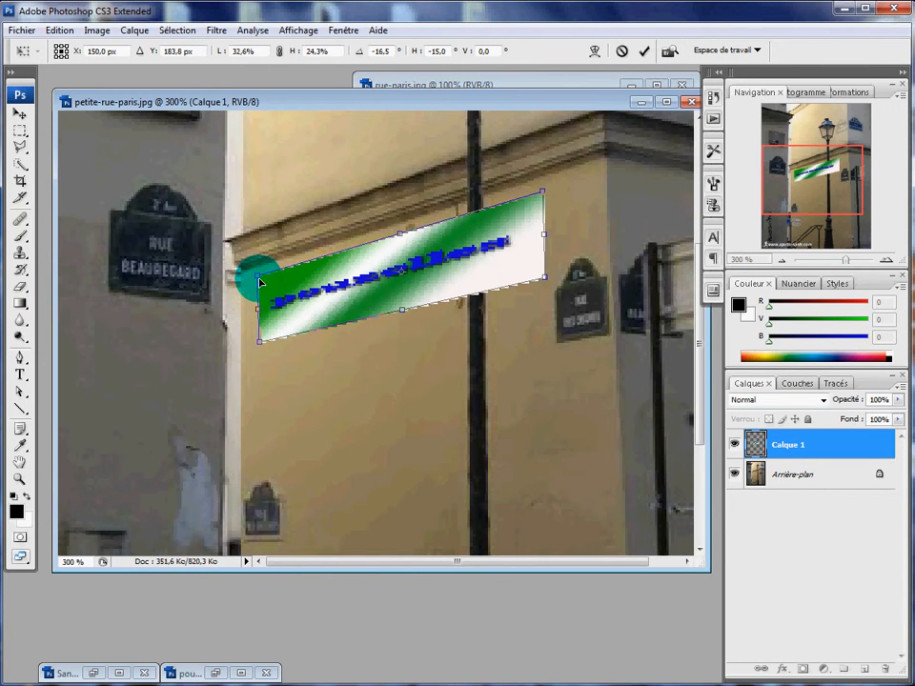
pyautogui.moveTo(259, 282); pyautogui.dragTo(261, 282)
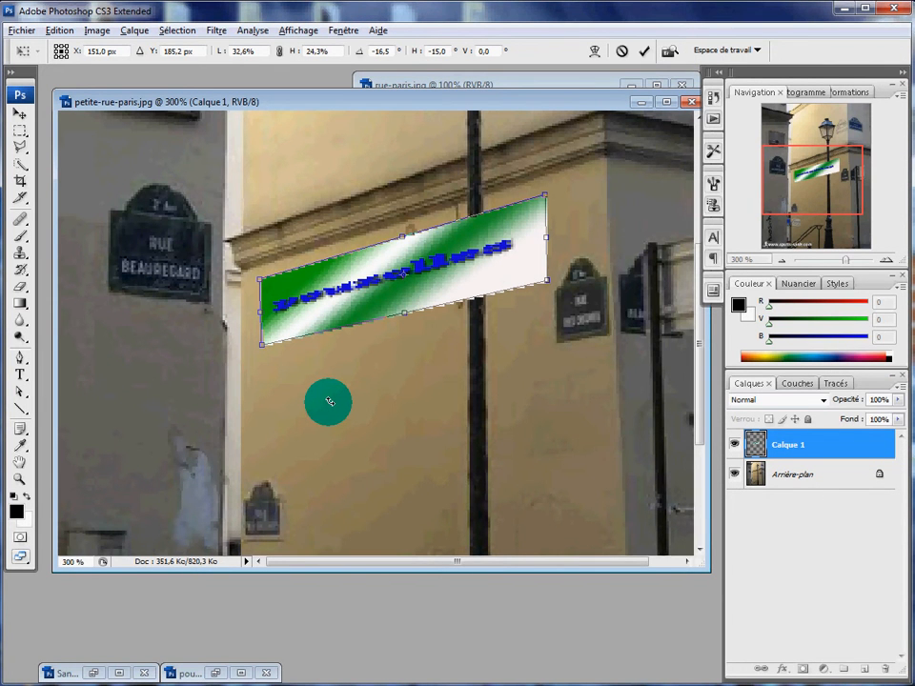
# - Fine-tune the banner's position and its two right corners to match the ledge's slope, and apply the transformation
pyautogui.keyDown('alt'); pyautogui.click(330, 402); pyautogui.keyUp('alt')
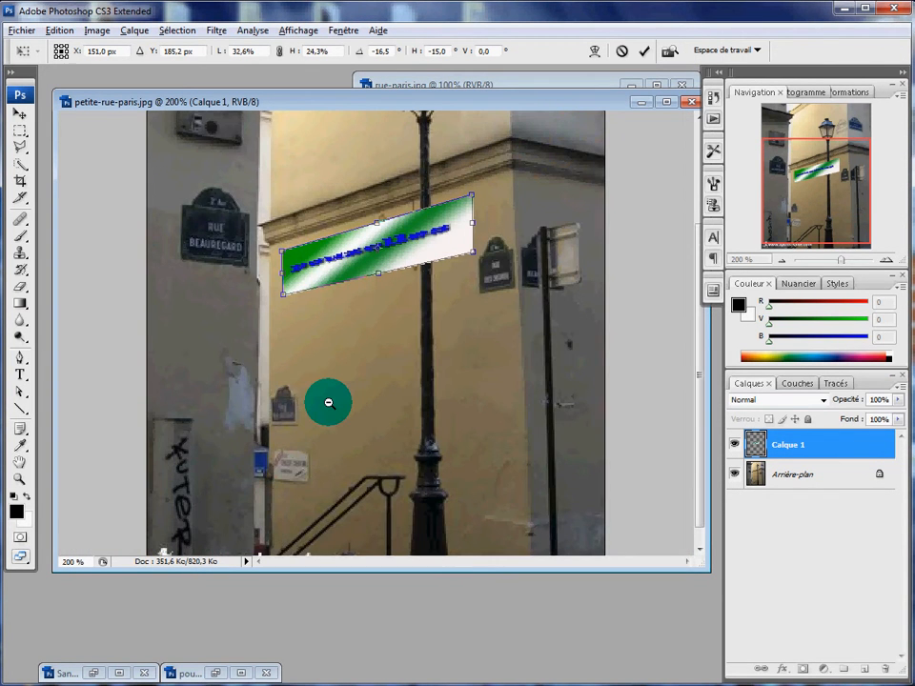
pyautogui.keyDown('alt'); pyautogui.click(329, 402); pyautogui.keyUp('alt')
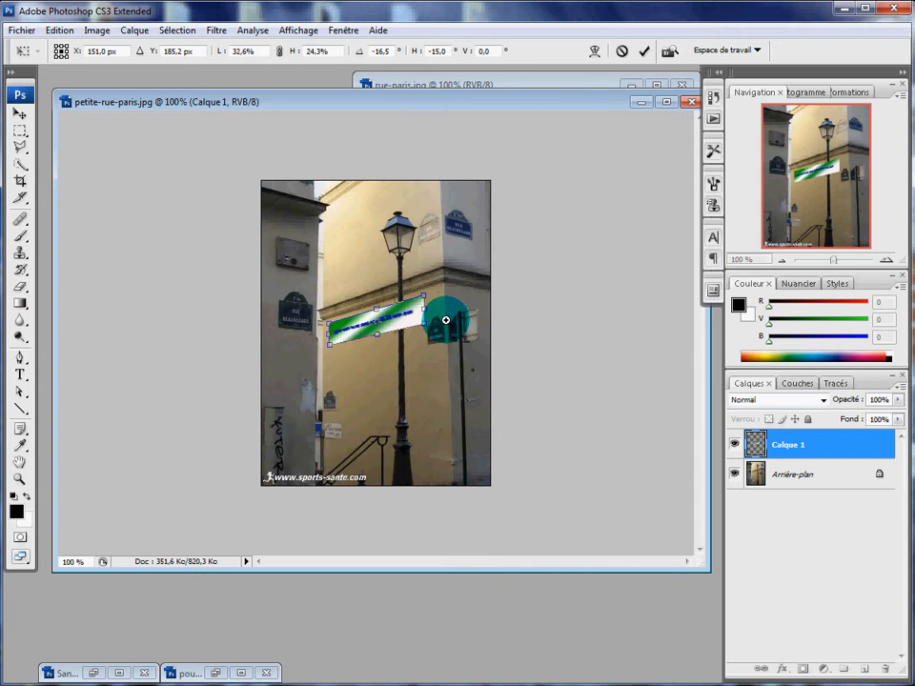
pyautogui.keyDown('ctrl'); pyautogui.click(445, 320); pyautogui.keyUp('ctrl')
pyautogui.keyDown('ctrl'); pyautogui.click(489, 327); pyautogui.keyUp('ctrl')
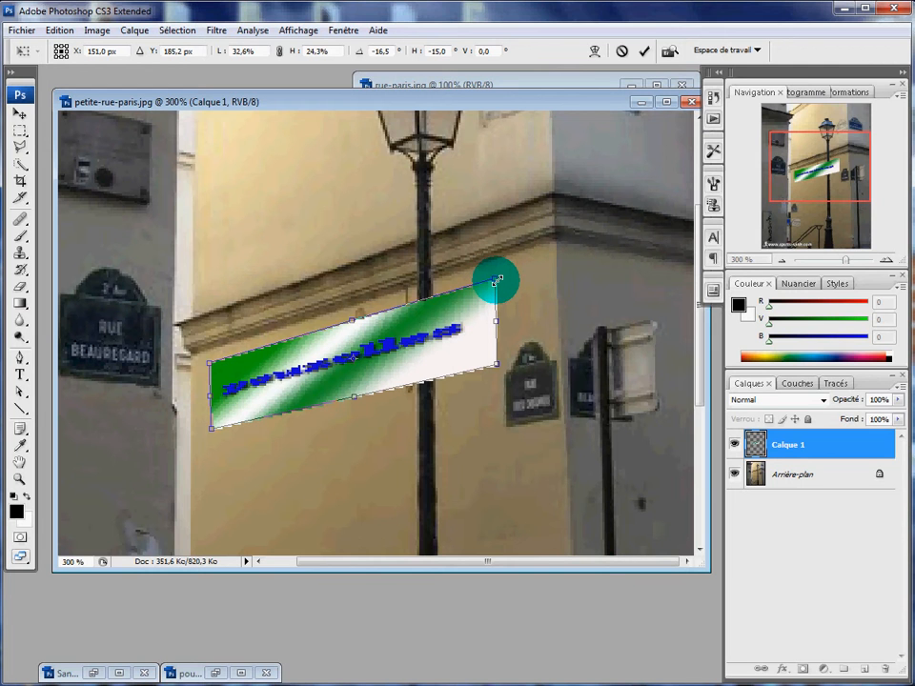
pyautogui.moveTo(494, 279); pyautogui.dragTo(495, 279)
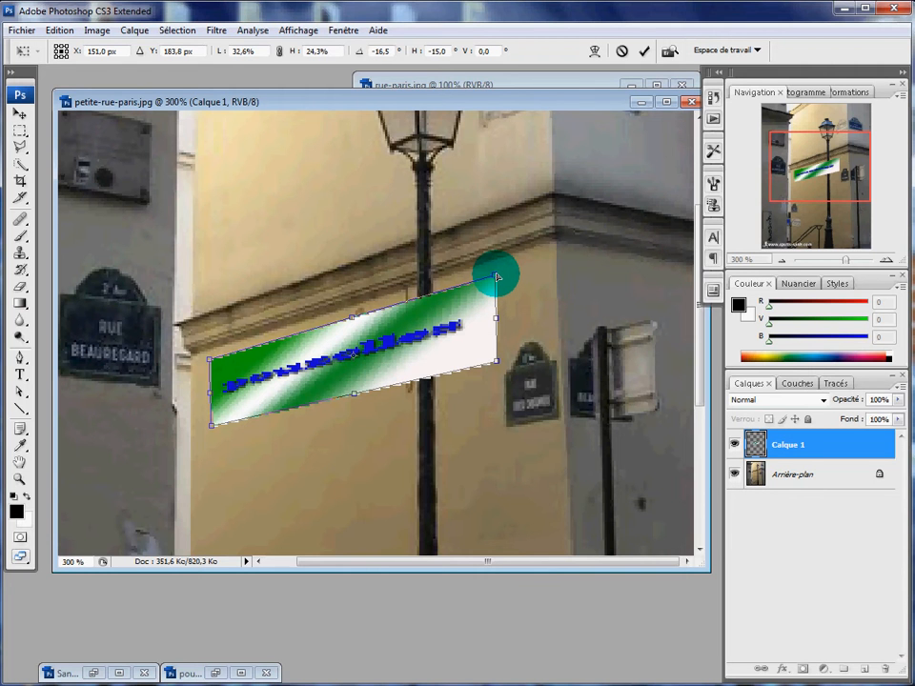
pyautogui.moveTo(497, 277); pyautogui.dragTo(497, 274)
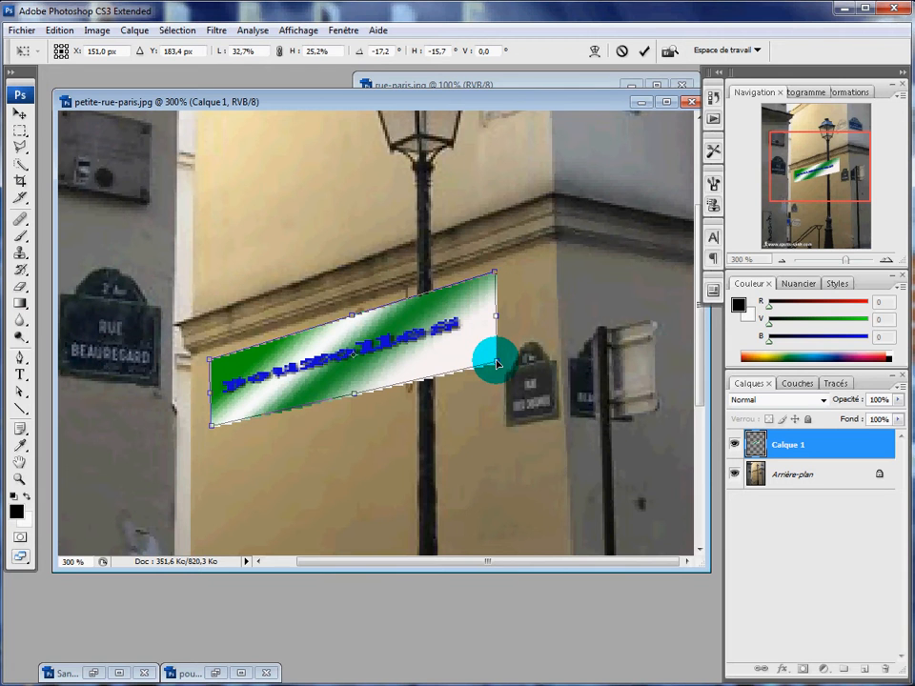
pyautogui.moveTo(496, 360); pyautogui.dragTo(497, 359)
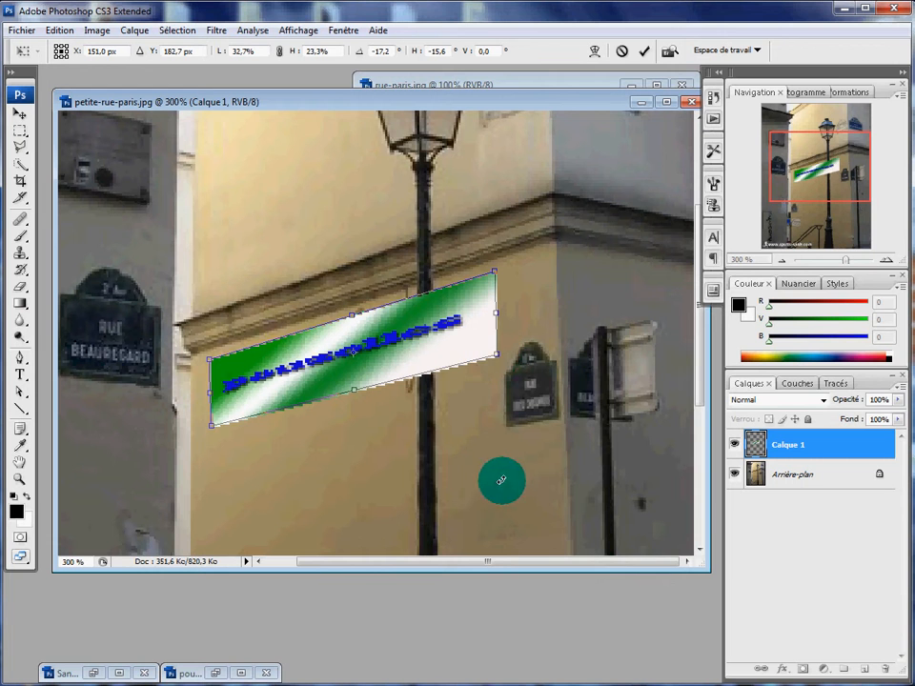
pyautogui.press('Return')
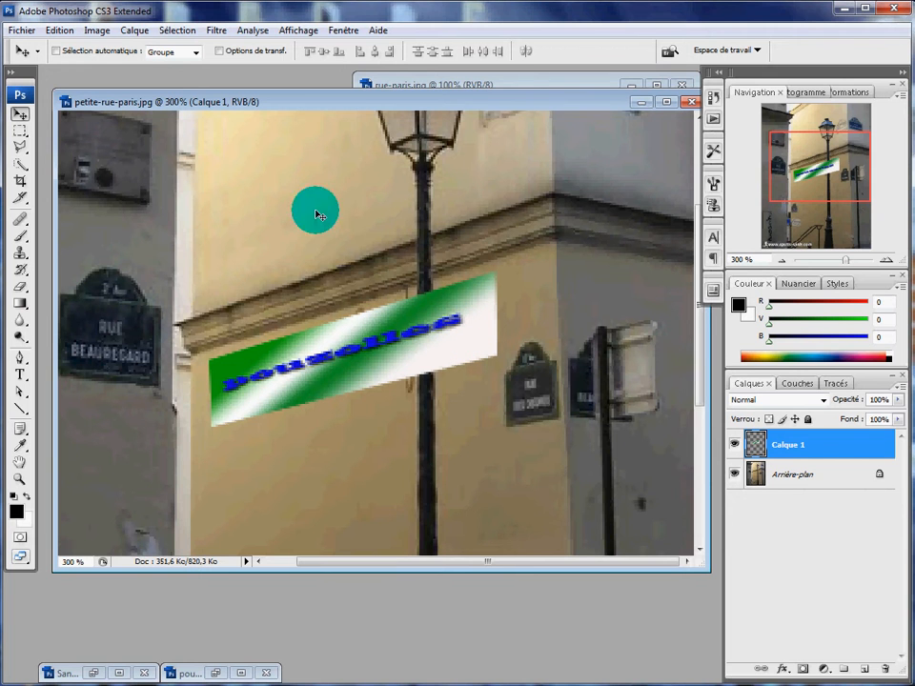
# - Outline the part of the lamppost that the banner covers with the Polygonal Lasso, without feathering
pyautogui.click(21, 148)
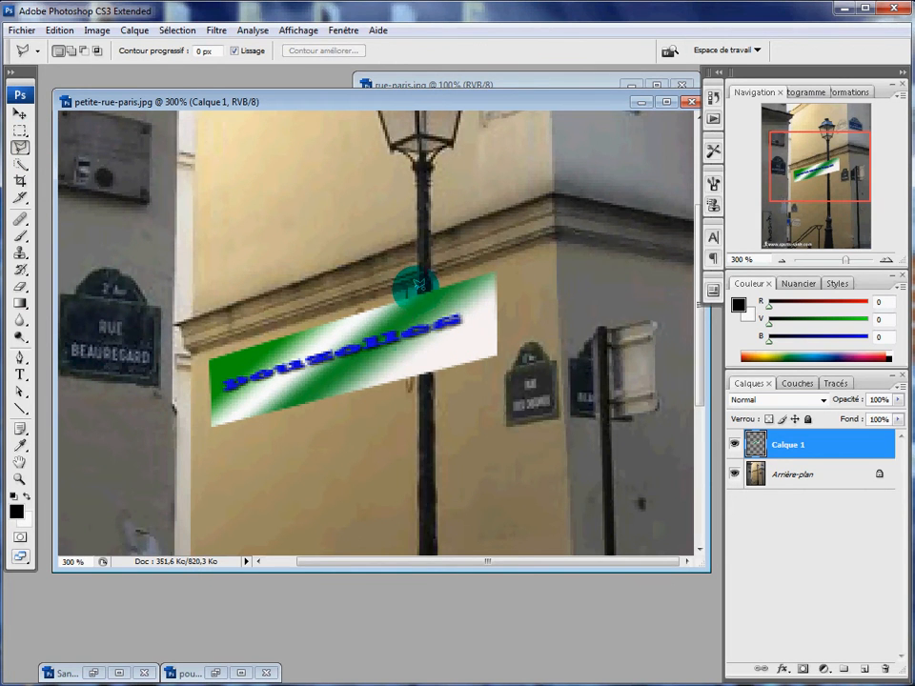
pyautogui.moveTo(417, 286)
pyautogui.mouseDown()
pyautogui.moveTo(408, 369)
pyautogui.moveTo(417, 414)
pyautogui.mouseUp()
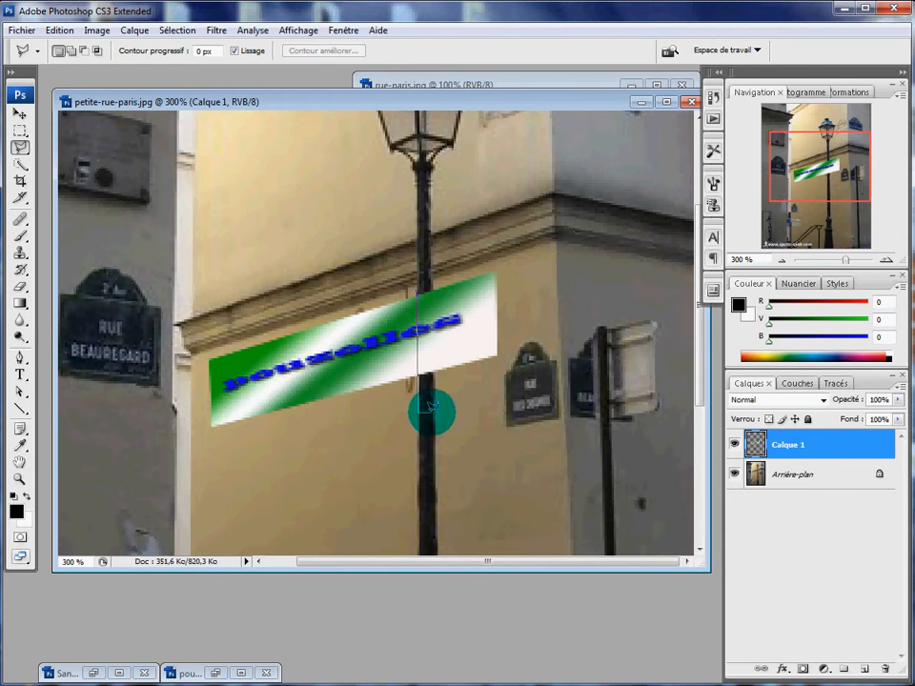
pyautogui.moveTo(434, 404)
pyautogui.mouseDown()
pyautogui.moveTo(443, 277)
pyautogui.moveTo(416, 276)
pyautogui.mouseUp()
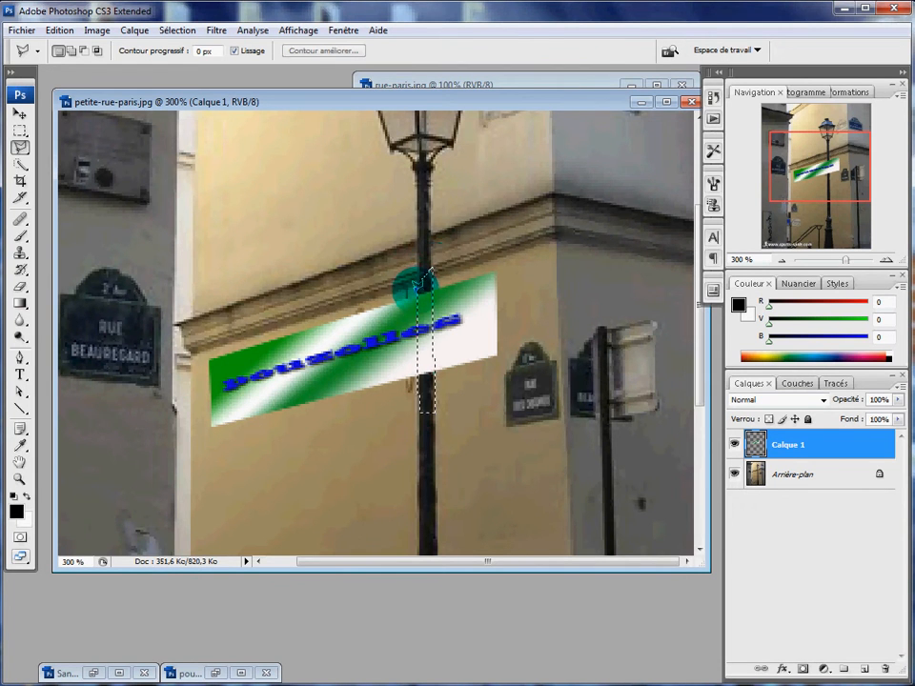
# - Erase the banner inside the lamppost selection with the 69% opacity Eraser so the post shows in front, and deselect
pyautogui.click(20, 286)
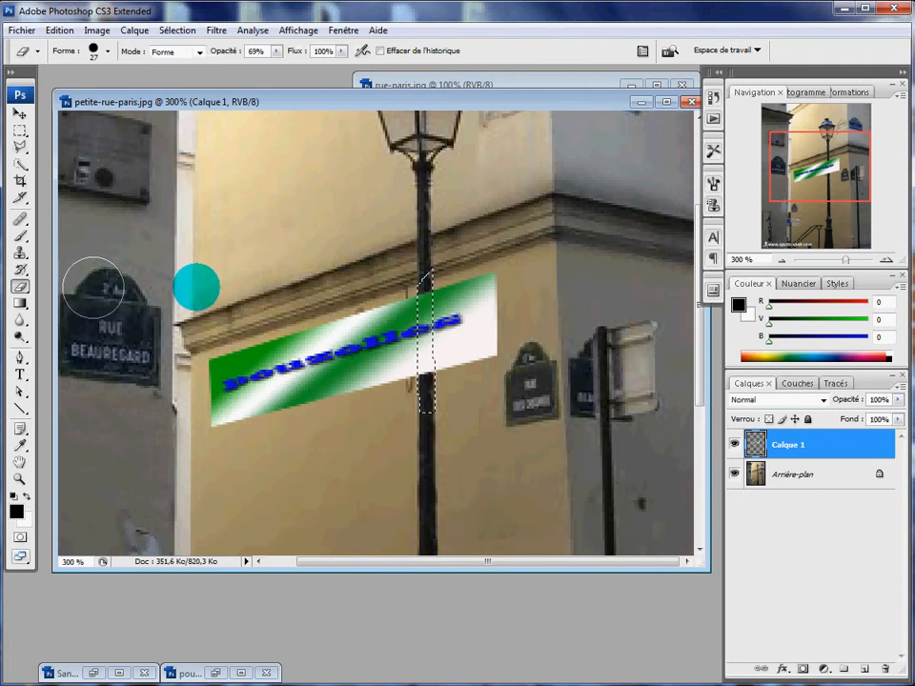
pyautogui.moveTo(415, 261)
pyautogui.mouseDown()
pyautogui.moveTo(415, 385)
pyautogui.moveTo(426, 298)
pyautogui.moveTo(425, 374)
pyautogui.moveTo(425, 276)
pyautogui.moveTo(427, 375)
pyautogui.moveTo(428, 263)
pyautogui.mouseUp()
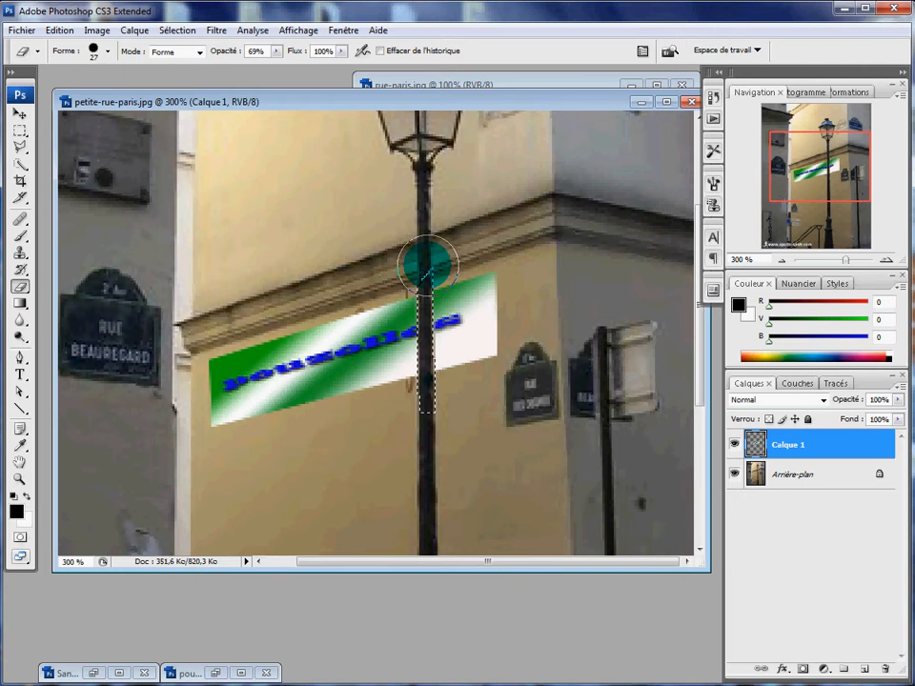
pyautogui.click(172, 30)
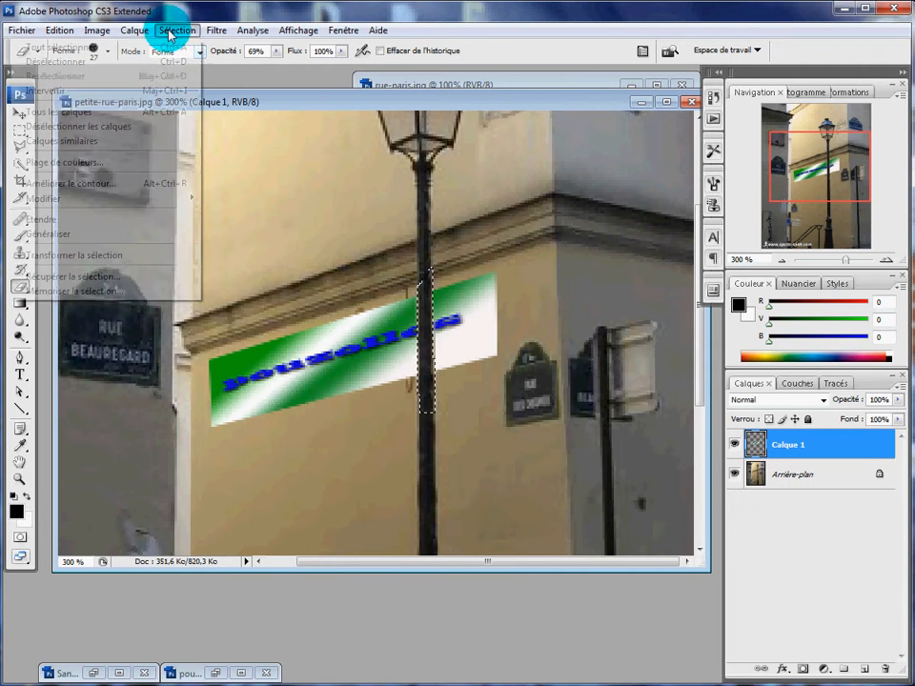
pyautogui.click(102, 61)
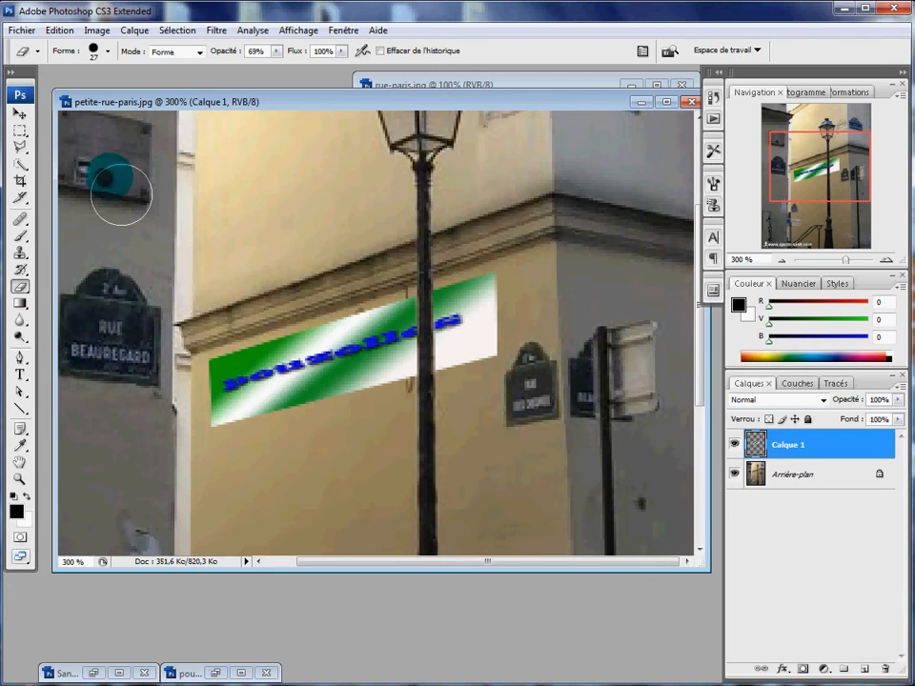
# - Try the banner layer at 59% opacity, view the whole photo, and restore the opacity to 100%
pyautogui.click(19, 113)
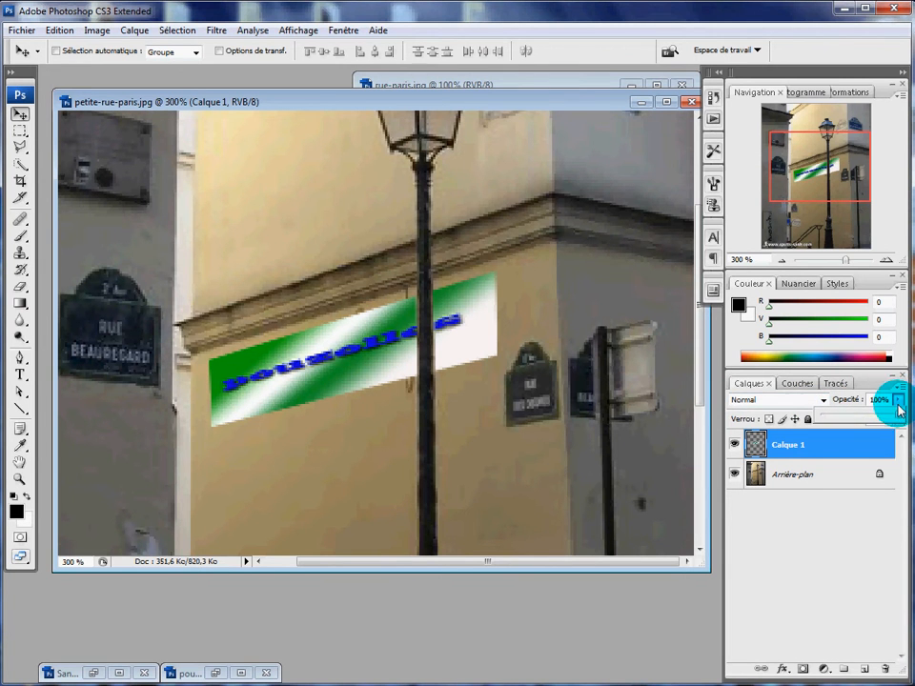
pyautogui.moveTo(878, 420); pyautogui.dragTo(874, 419)
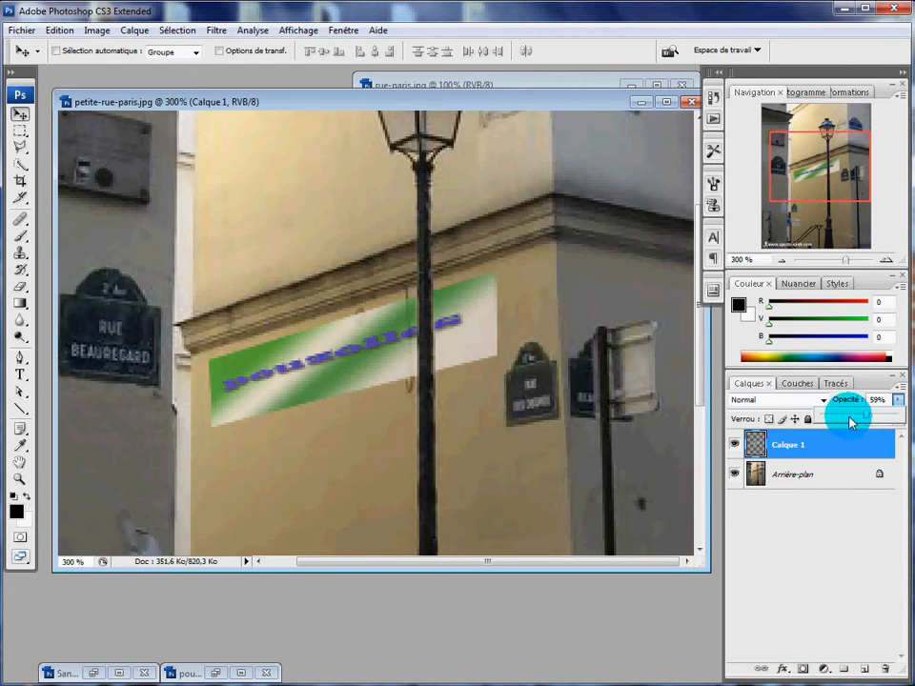
pyautogui.keyDown('alt'); pyautogui.click(466, 514); pyautogui.keyUp('alt')
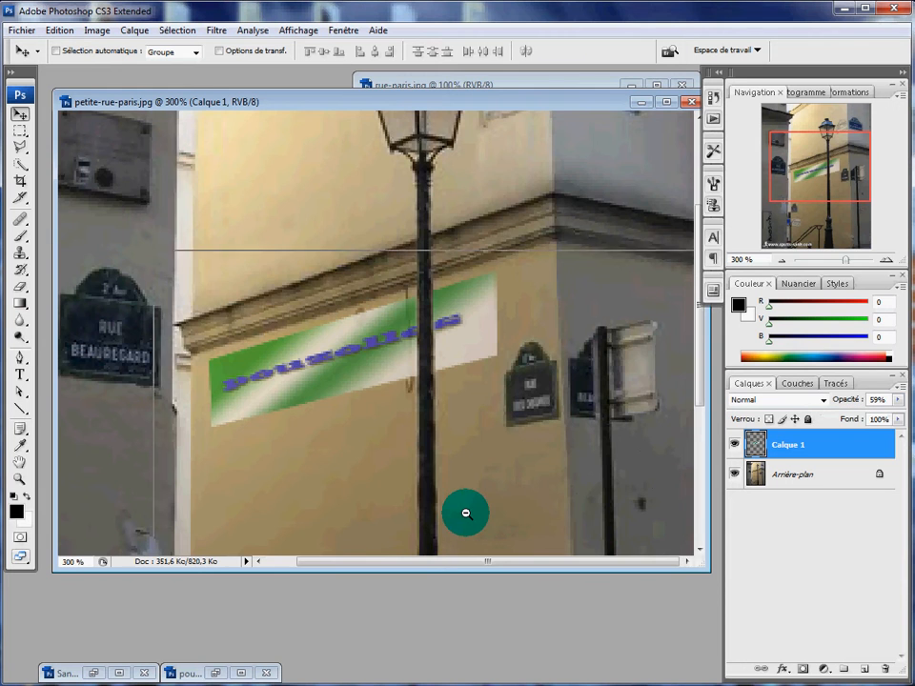
pyautogui.keyDown('alt'); pyautogui.click(466, 514); pyautogui.keyUp('alt')
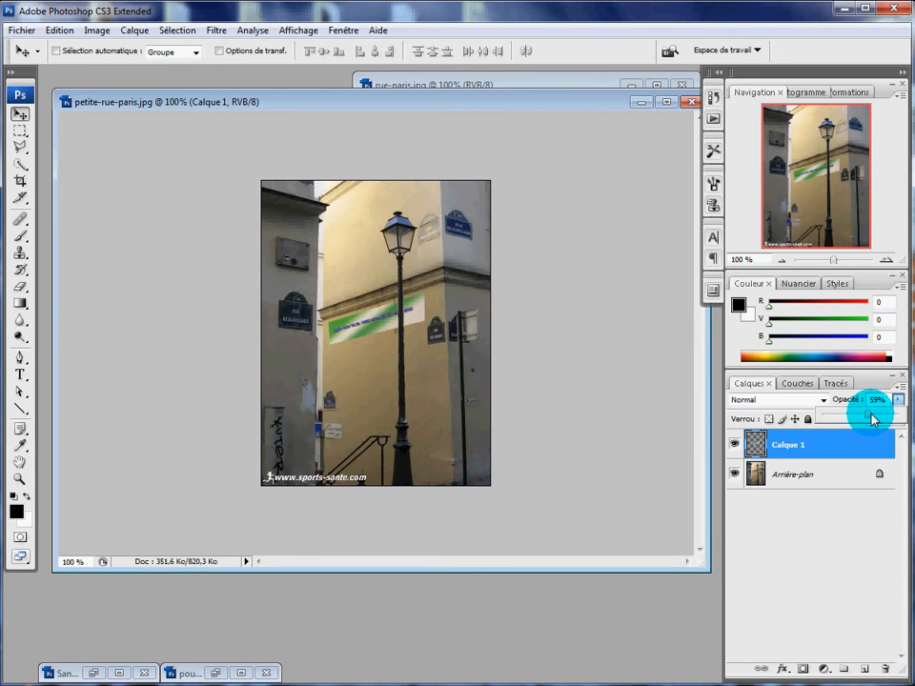
pyautogui.moveTo(882, 421); pyautogui.dragTo(904, 423)
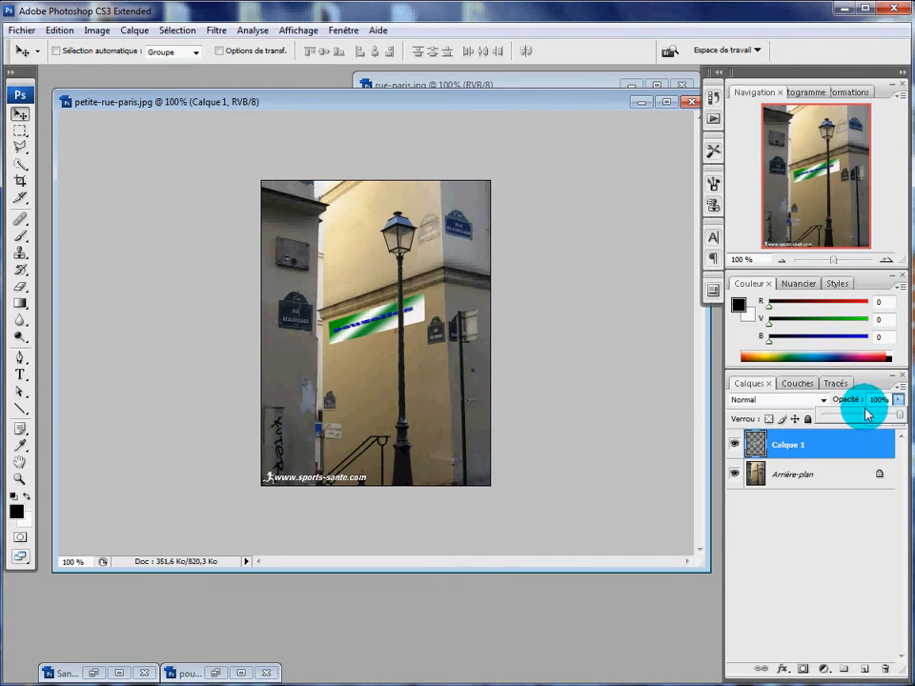
# - Try the blend modes Fondu, Produit, Eclaircir, Superposition and Densité linéaire - (Ajout) on the banner layer
pyautogui.click(824, 403)
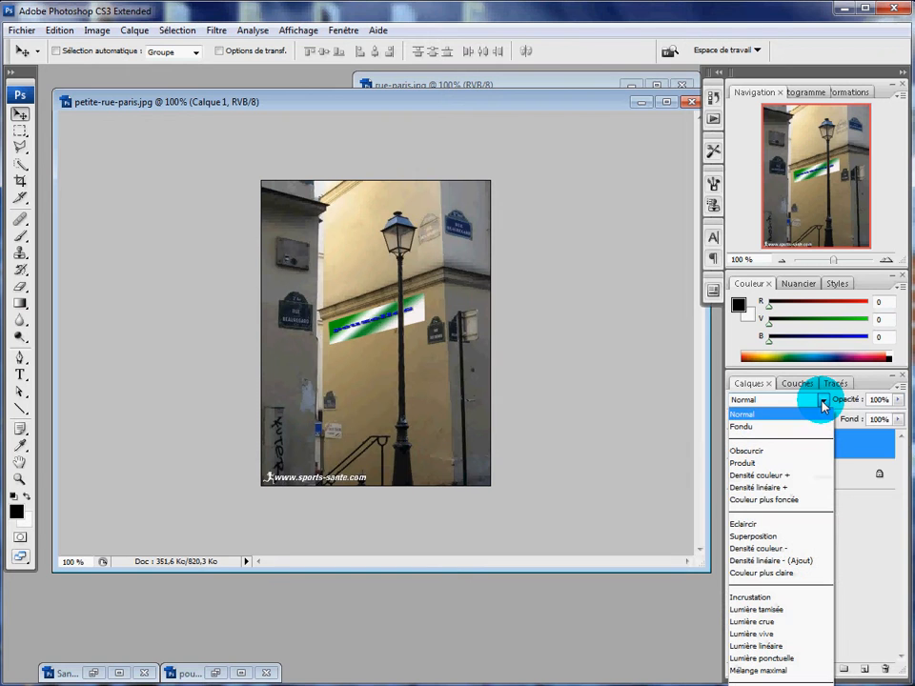
pyautogui.click(780, 428)
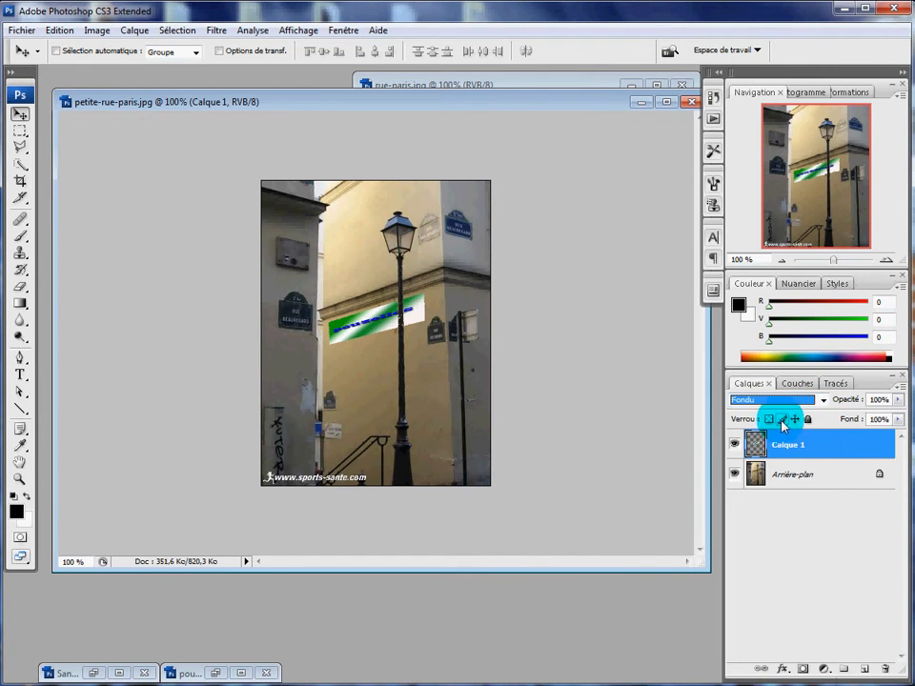
pyautogui.click(824, 404)
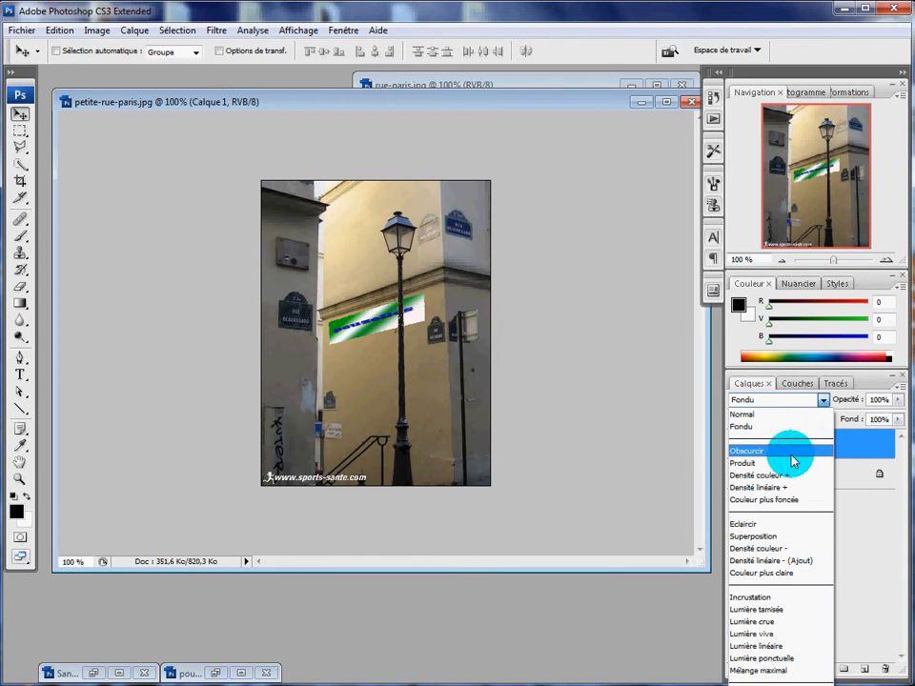
pyautogui.click(790, 464)
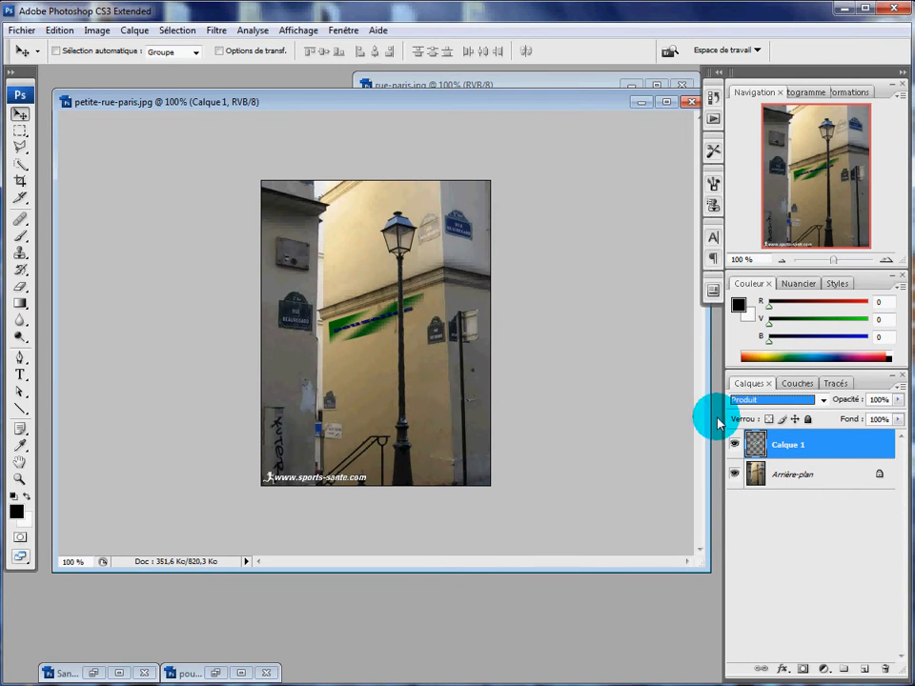
pyautogui.click(824, 402)
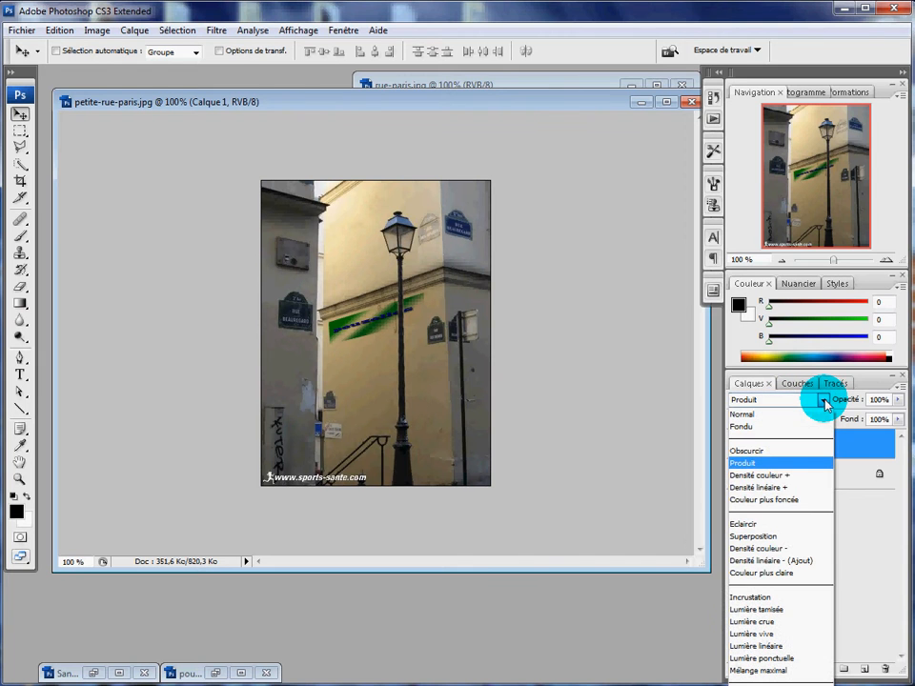
pyautogui.click(773, 527)
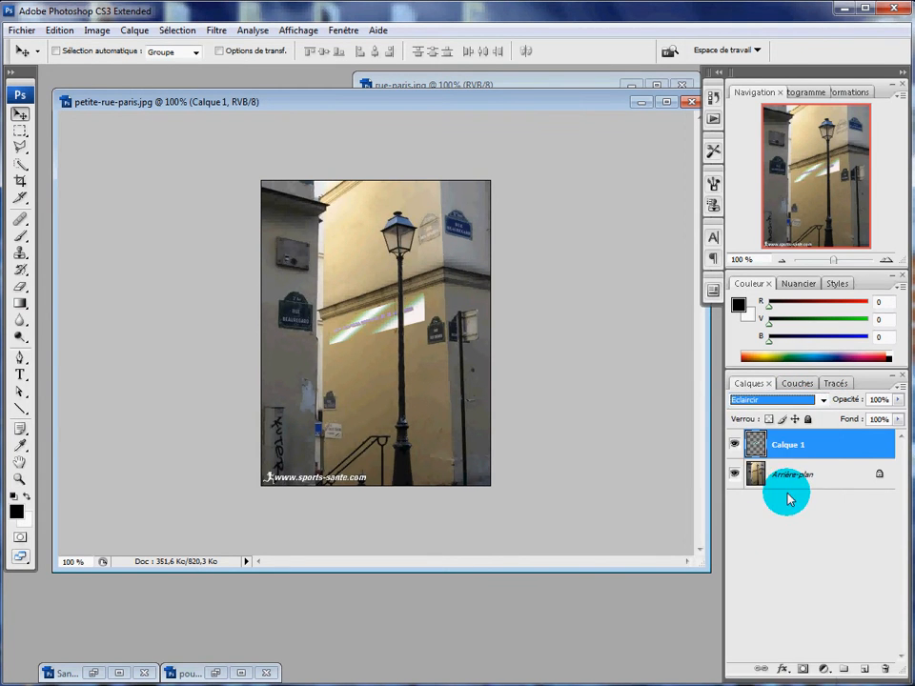
pyautogui.click(825, 401)
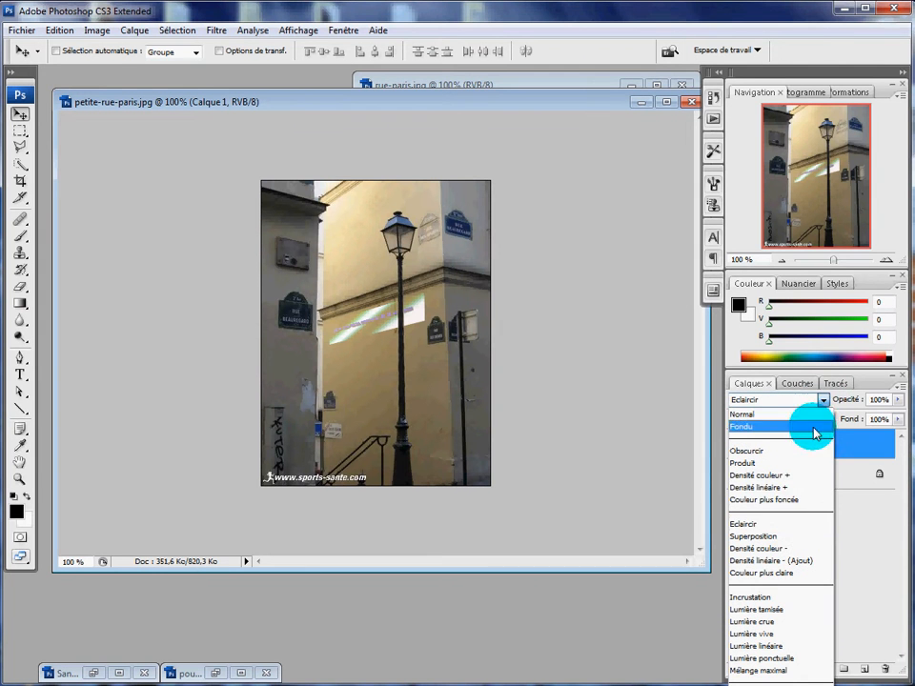
pyautogui.click(790, 539)
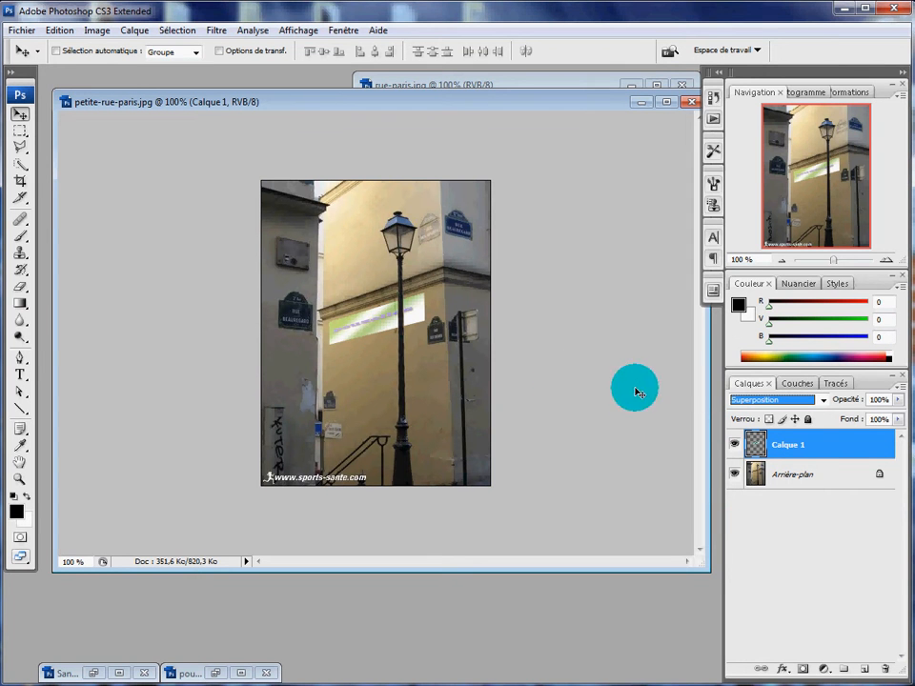
pyautogui.click(825, 402)
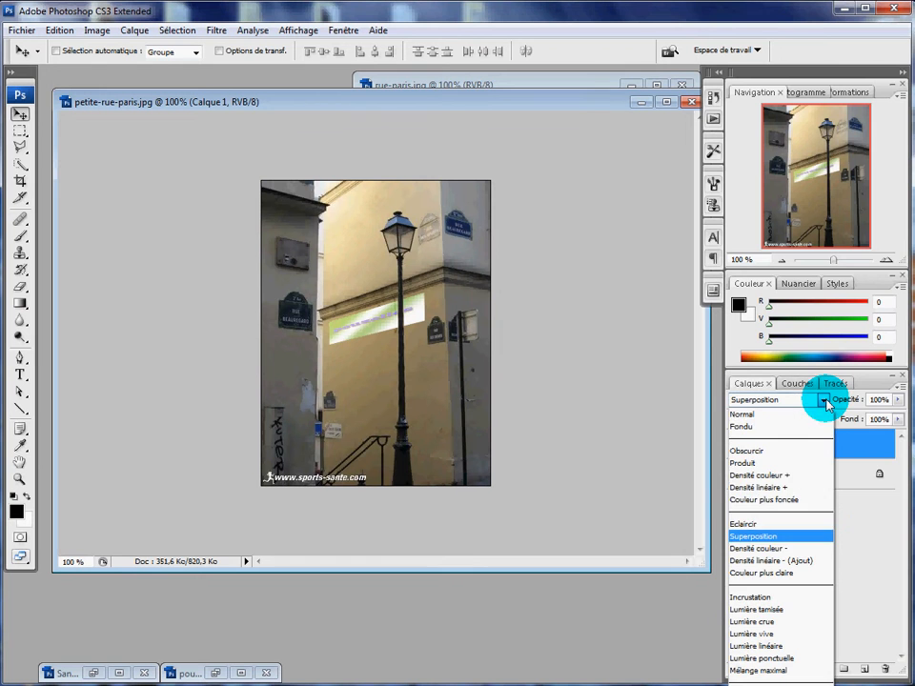
pyautogui.click(769, 561)
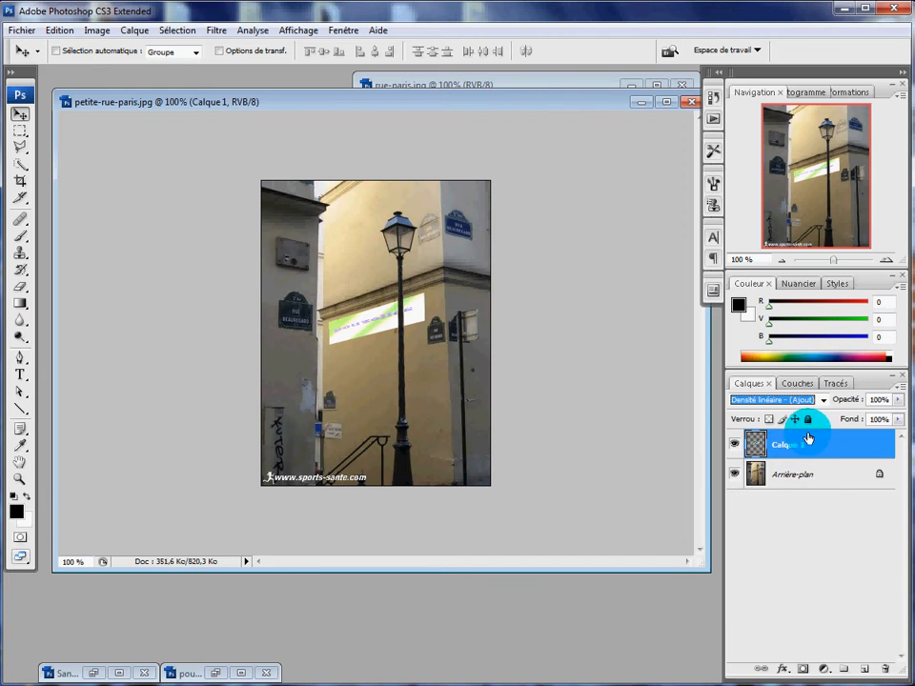
# - Set the banner layer's blend mode to Incrustation
pyautogui.click(826, 400)
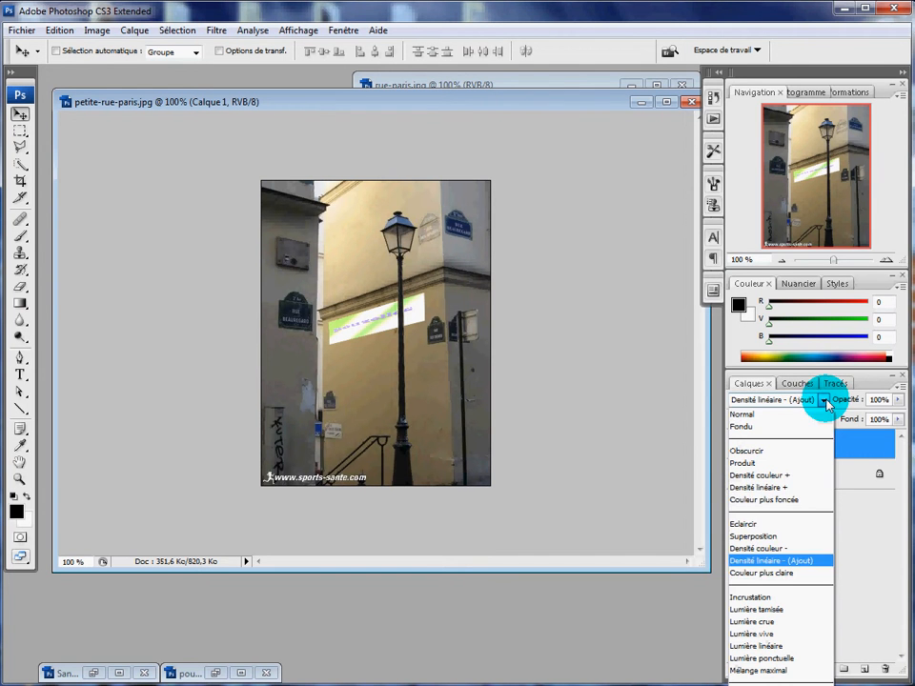
pyautogui.click(767, 603)
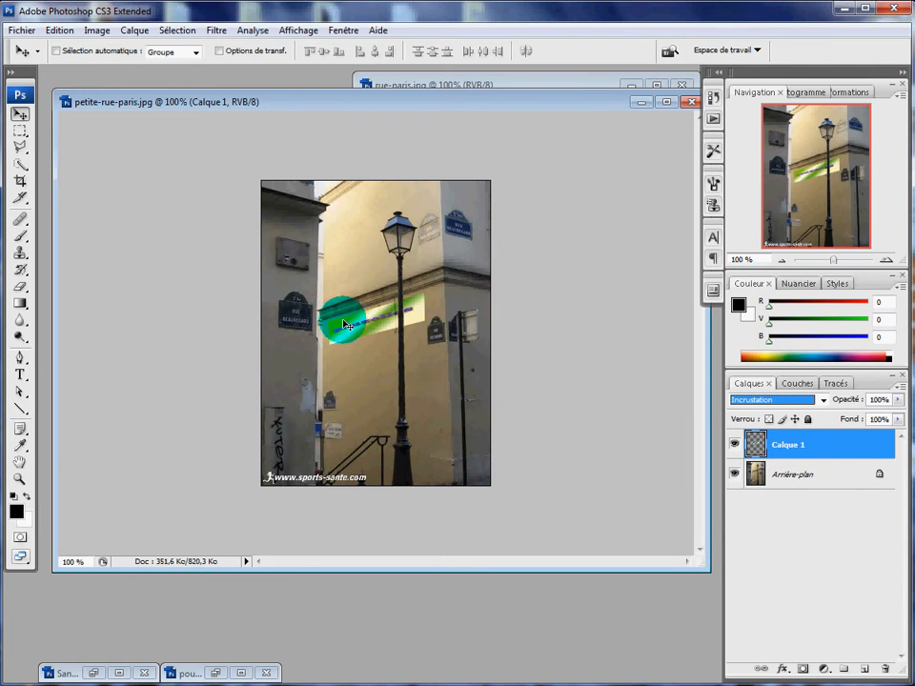
pyautogui.click(810, 400)
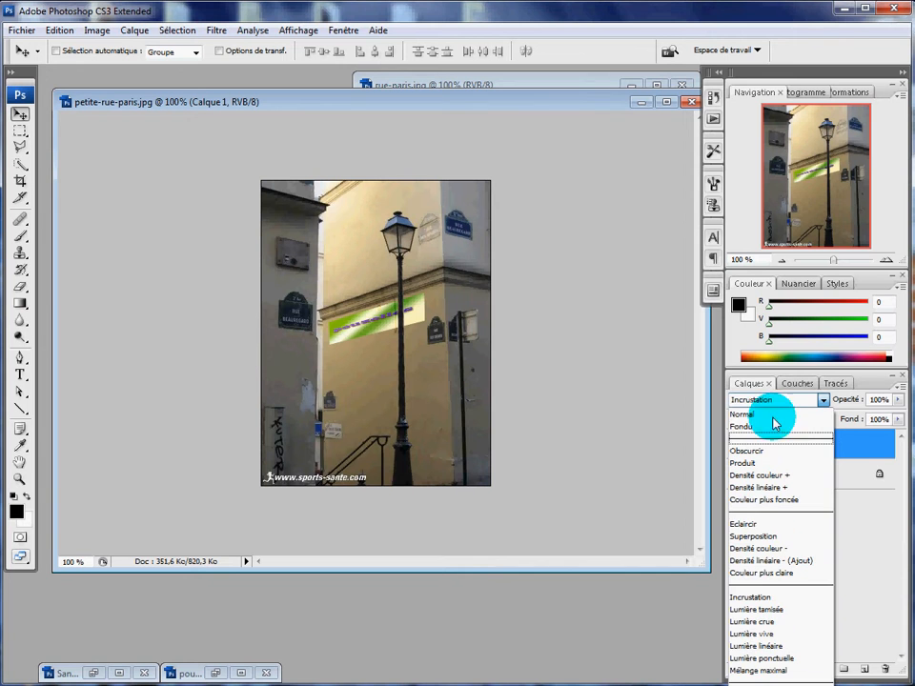
pyautogui.click(824, 400)
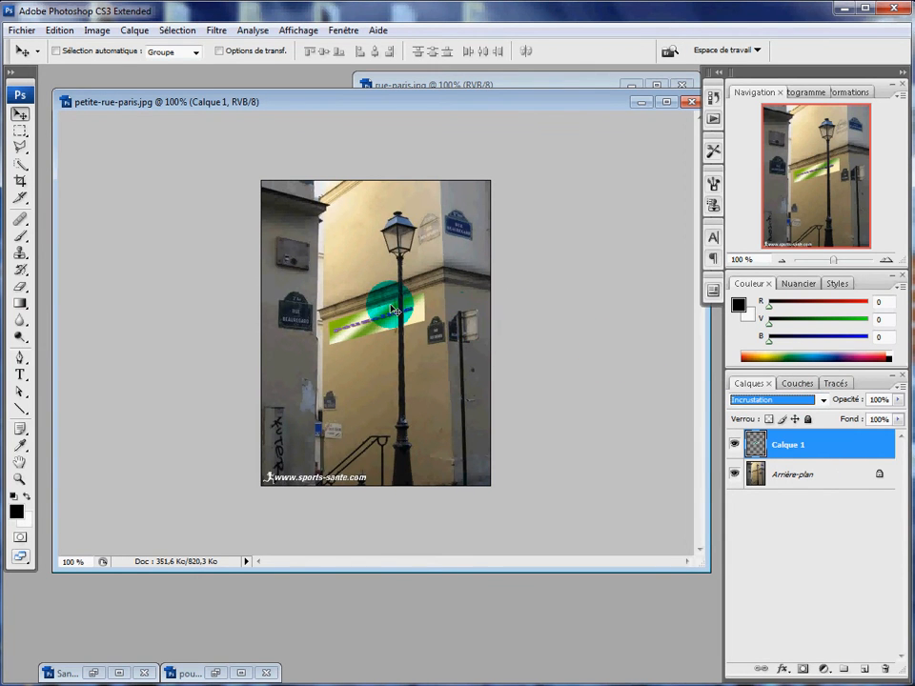
# - Duplicate the banner layer and set the copy to Normal blend mode at 52% opacity
pyautogui.moveTo(796, 444); pyautogui.dragTo(865, 667)
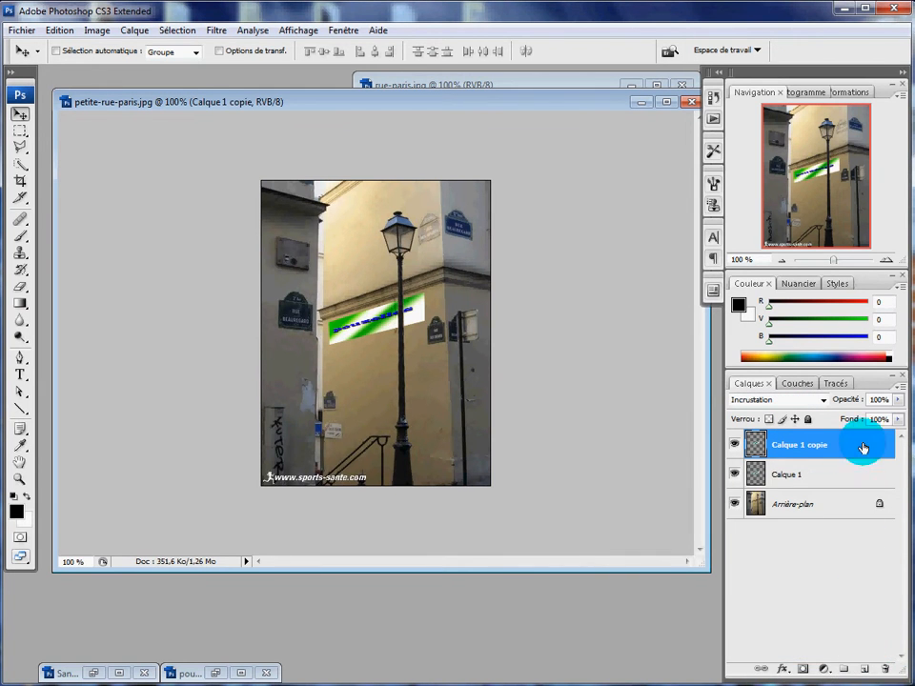
pyautogui.click(826, 402)
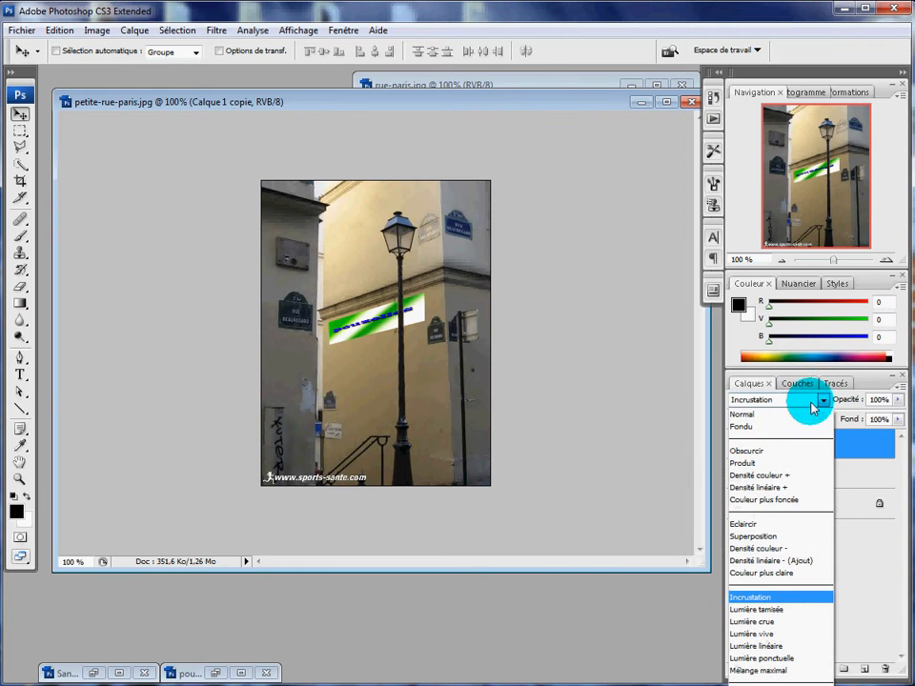
pyautogui.click(783, 417)
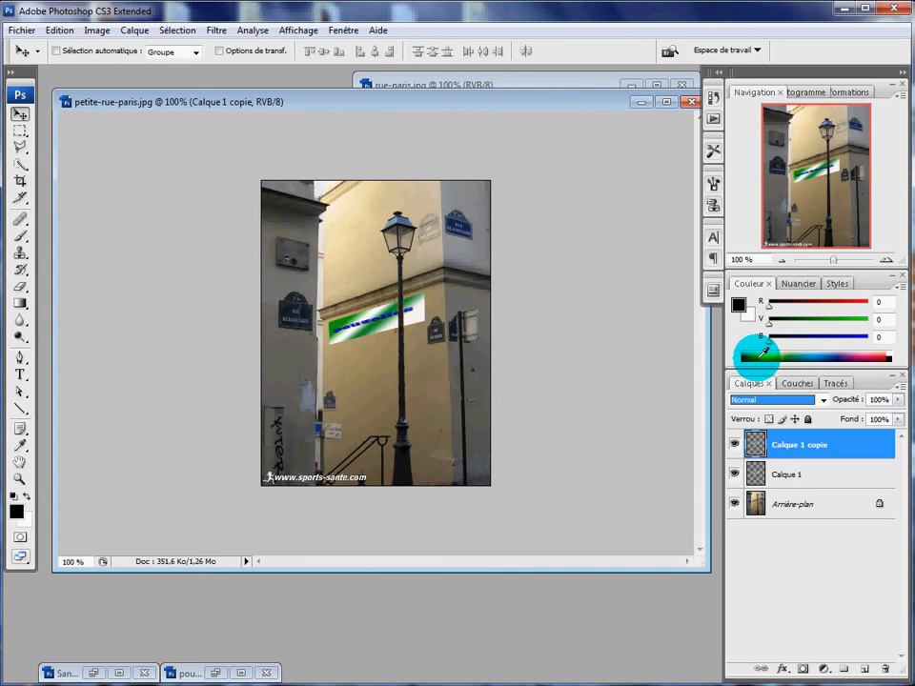
pyautogui.click(899, 402)
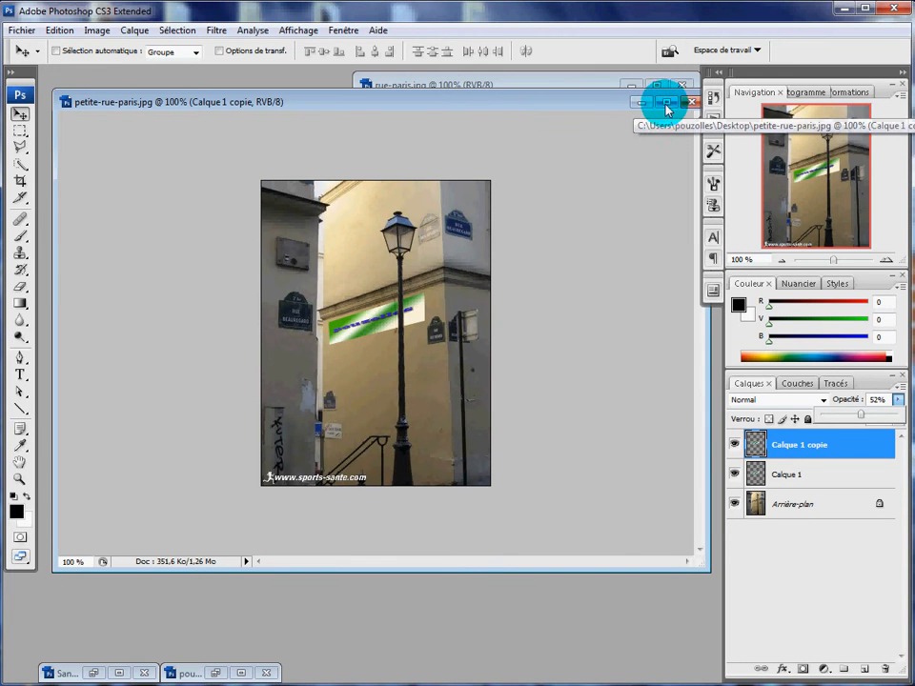
# - Arrange the document windows and copy the pouzolles banner into rue-paris.jpg as a new layer
pyautogui.moveTo(710, 499); pyautogui.dragTo(330, 496)
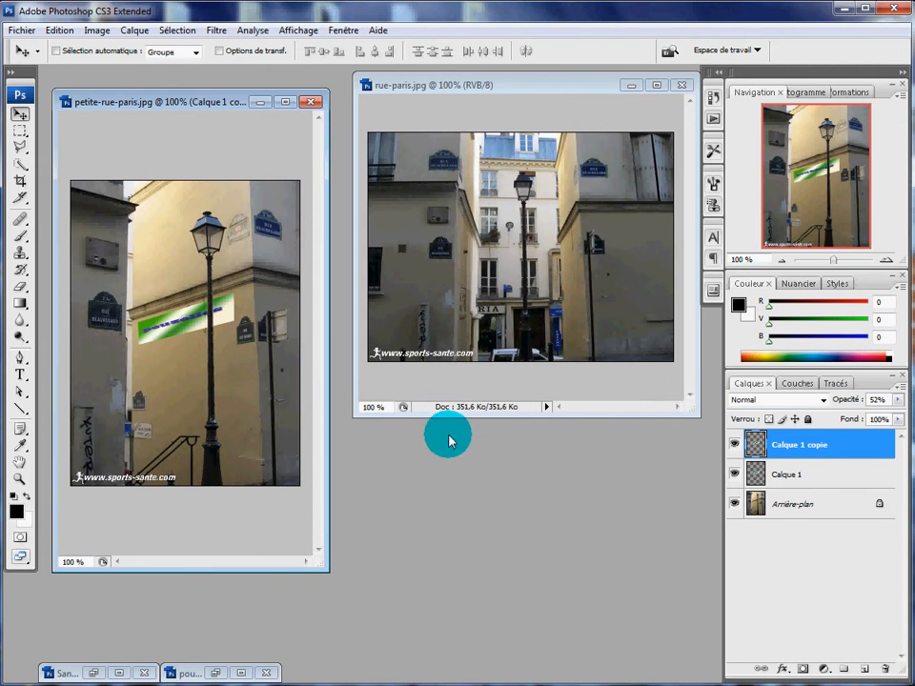
pyautogui.moveTo(561, 89); pyautogui.dragTo(396, 116)
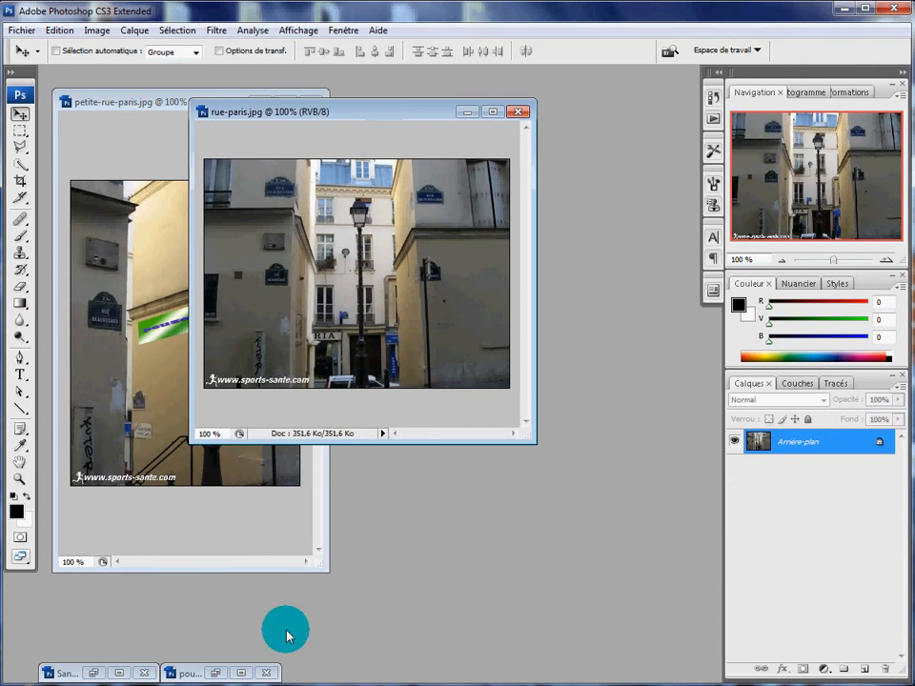
pyautogui.click(216, 673)
pyautogui.moveTo(433, 506); pyautogui.dragTo(368, 279)
# - Enlarge the rue-paris.jpg window and scale the banner proportionally to about 35.4% with Free Transform, keeping its lower left corner fixed
pyautogui.moveTo(547, 173); pyautogui.dragTo(768, 198)
pyautogui.moveTo(192, 168); pyautogui.dragTo(49, 184)
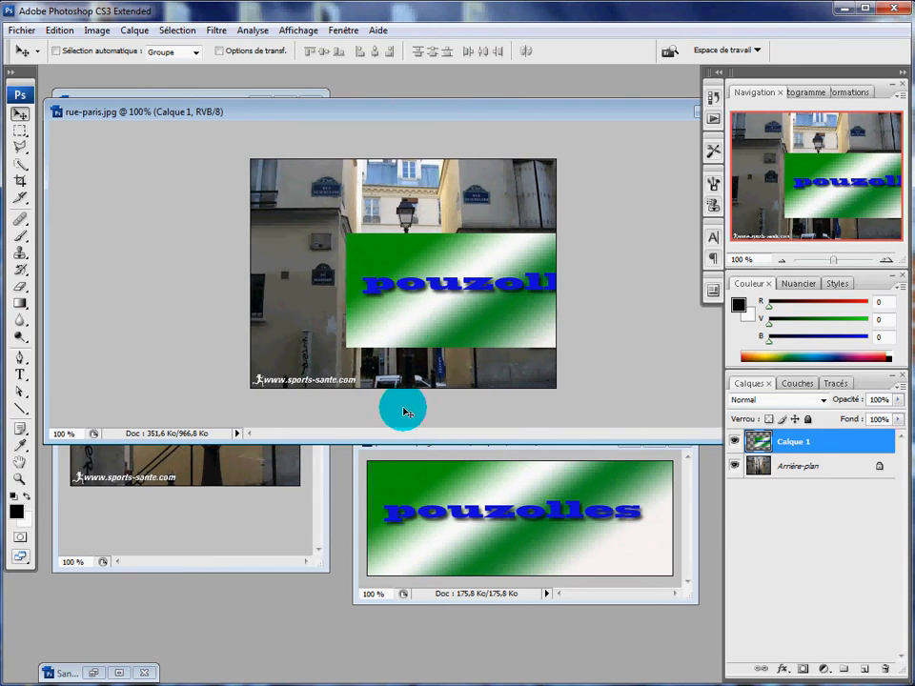
pyautogui.moveTo(401, 440); pyautogui.dragTo(368, 625)
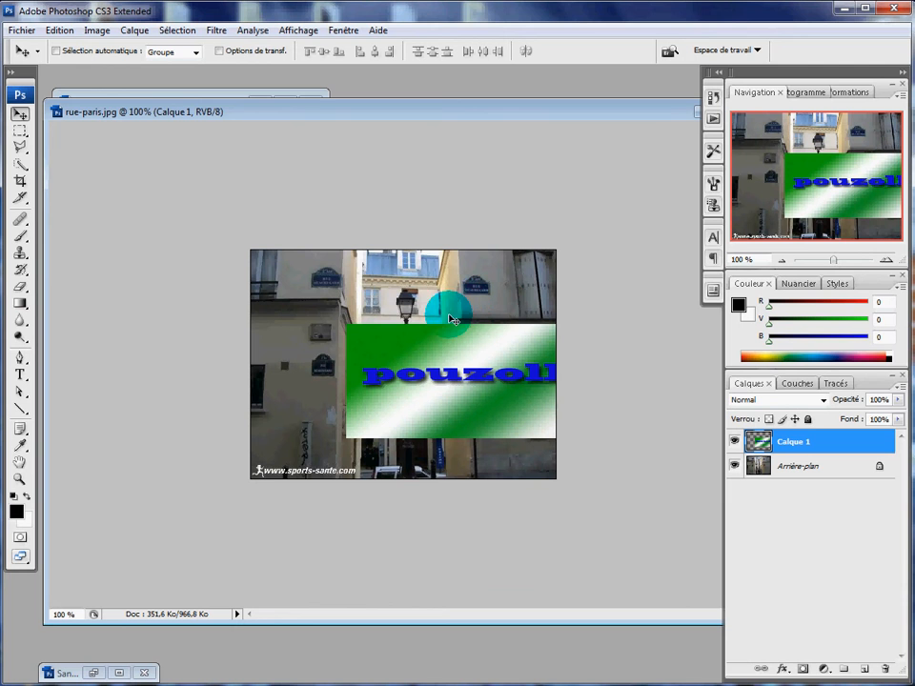
pyautogui.click(60, 32)
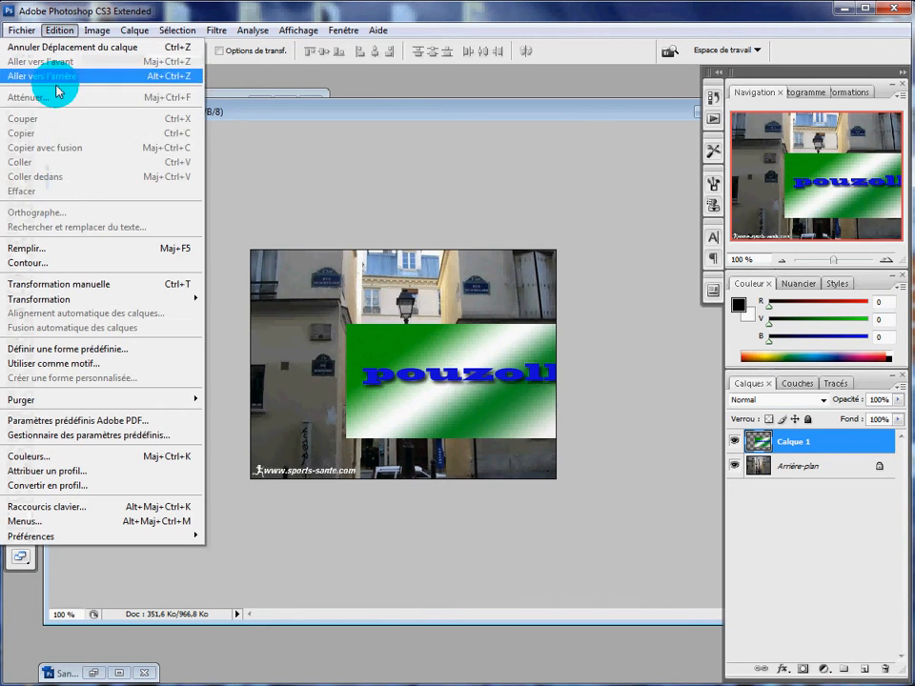
pyautogui.click(67, 286)
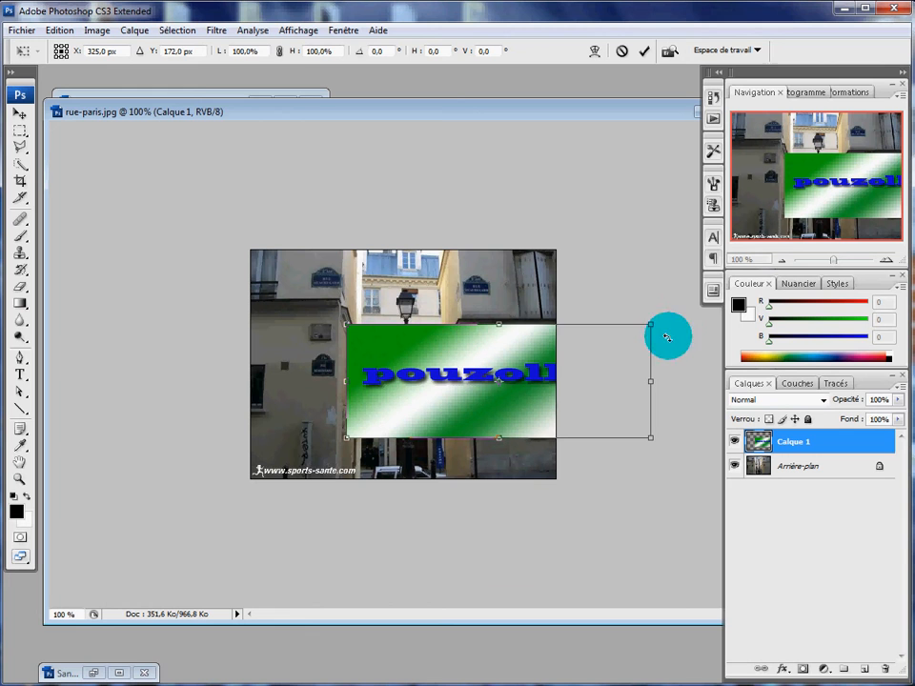
pyautogui.click(282, 52)
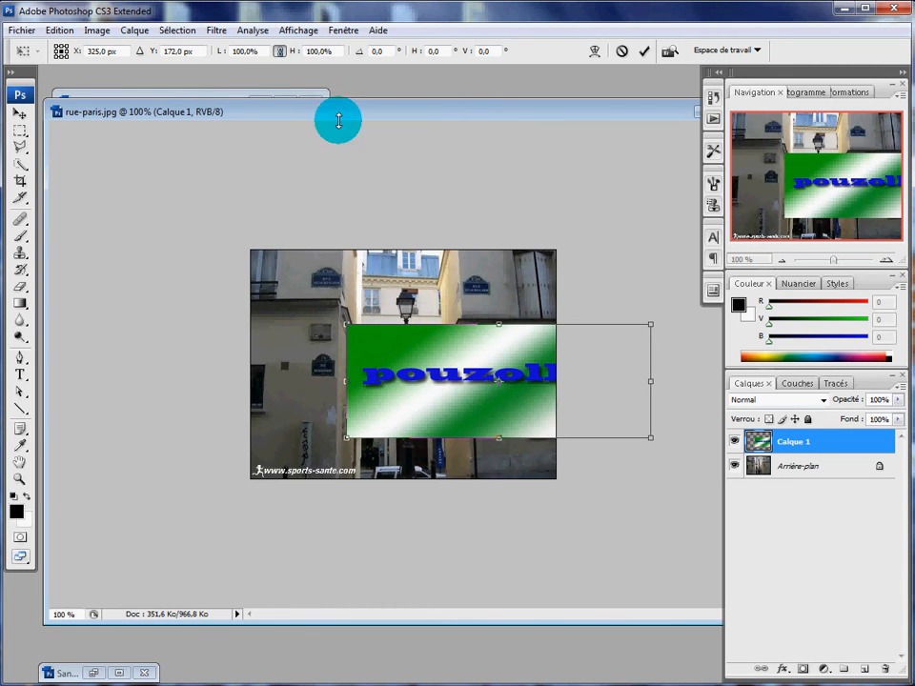
pyautogui.moveTo(654, 323); pyautogui.dragTo(478, 454)
pyautogui.click(280, 52)
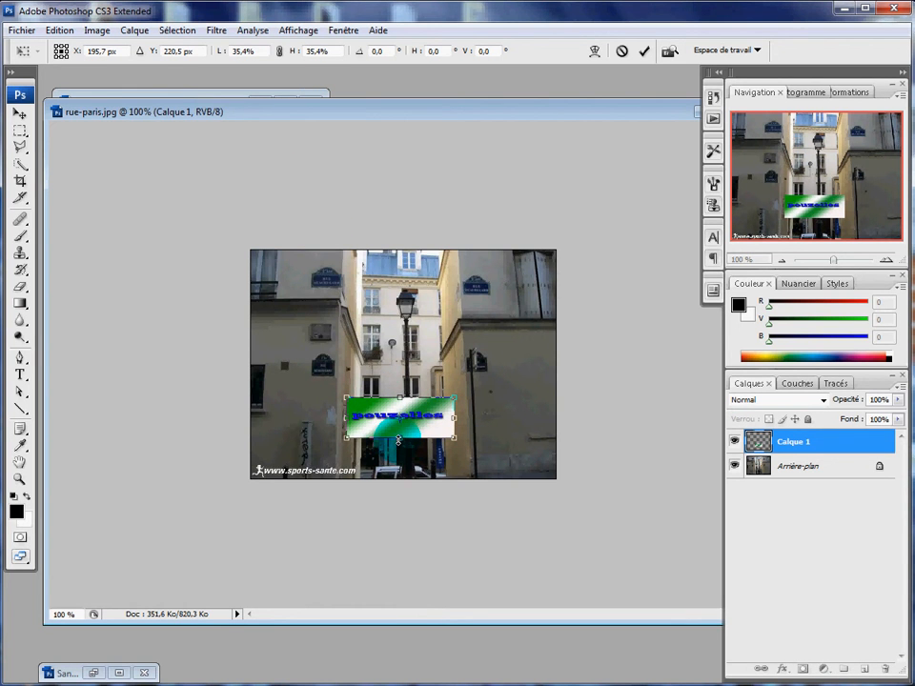
# - Flatten the banner to about 28.7% height and skew its left side onto the yellow side wall, narrowing it to about 4.6% width
pyautogui.moveTo(398, 439); pyautogui.dragTo(422, 358)
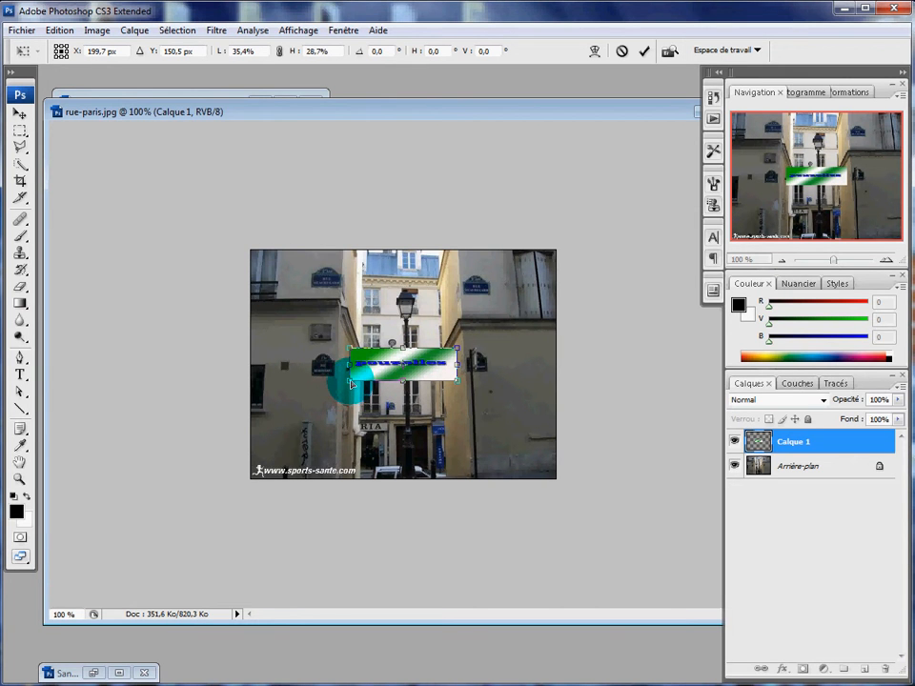
pyautogui.moveTo(360, 383); pyautogui.dragTo(437, 368)
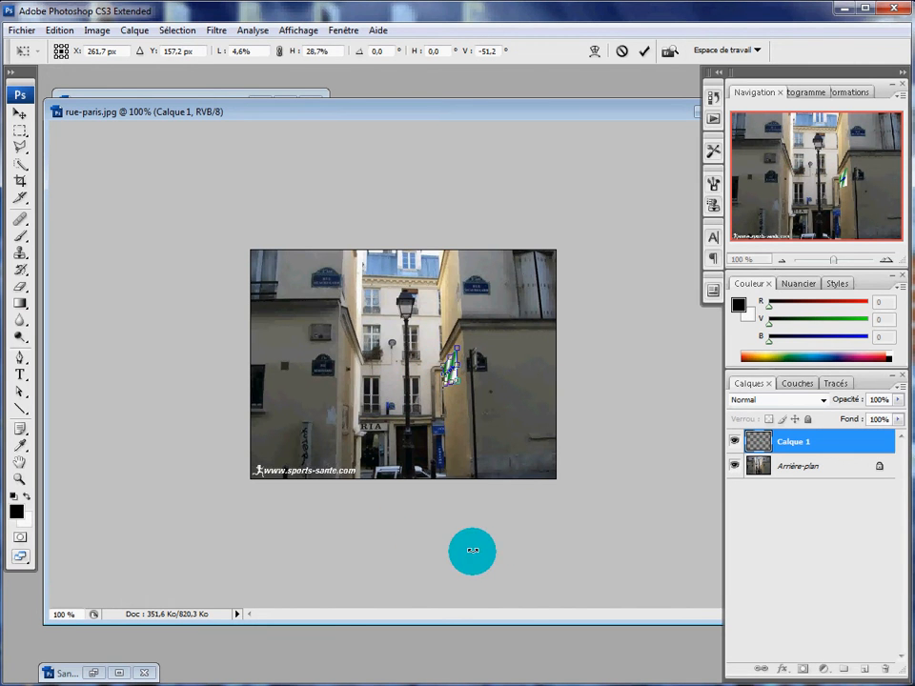
# - Fine-tune the banner's corners to follow the perspective of the yellow wall beneath the cornice and apply the transformation
pyautogui.hotkey('ctrl', '+')
pyautogui.hotkey('ctrl', '+')
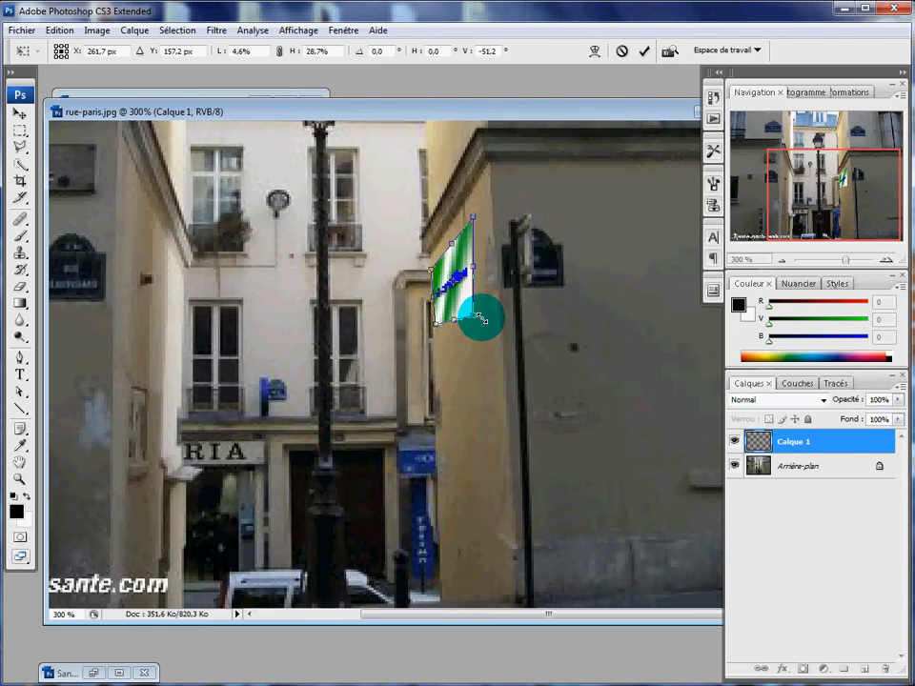
pyautogui.moveTo(456, 319); pyautogui.dragTo(460, 299)
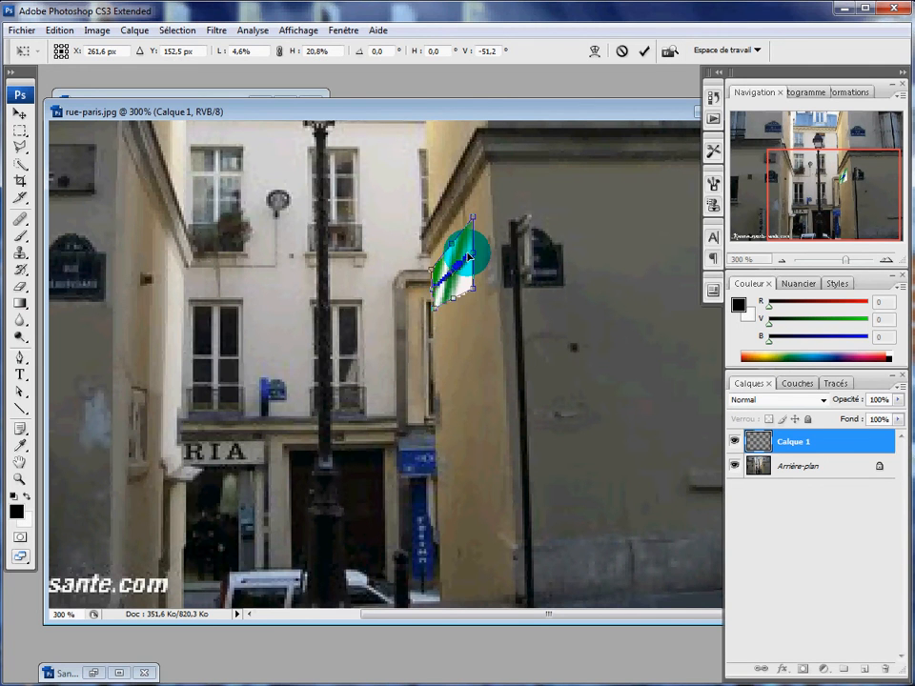
pyautogui.moveTo(474, 219); pyautogui.dragTo(473, 218)
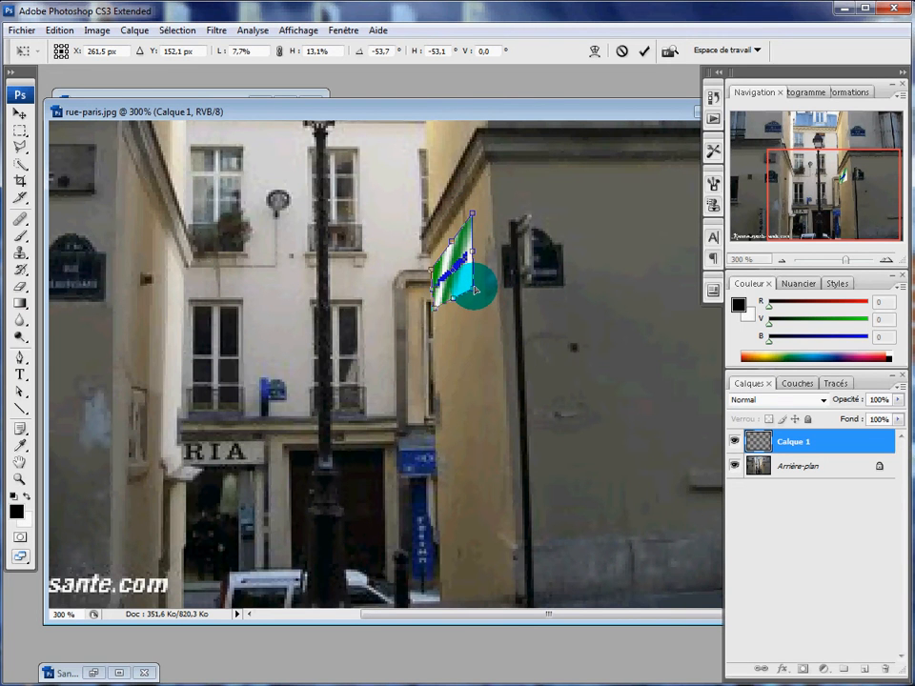
pyautogui.moveTo(475, 289); pyautogui.dragTo(475, 285)
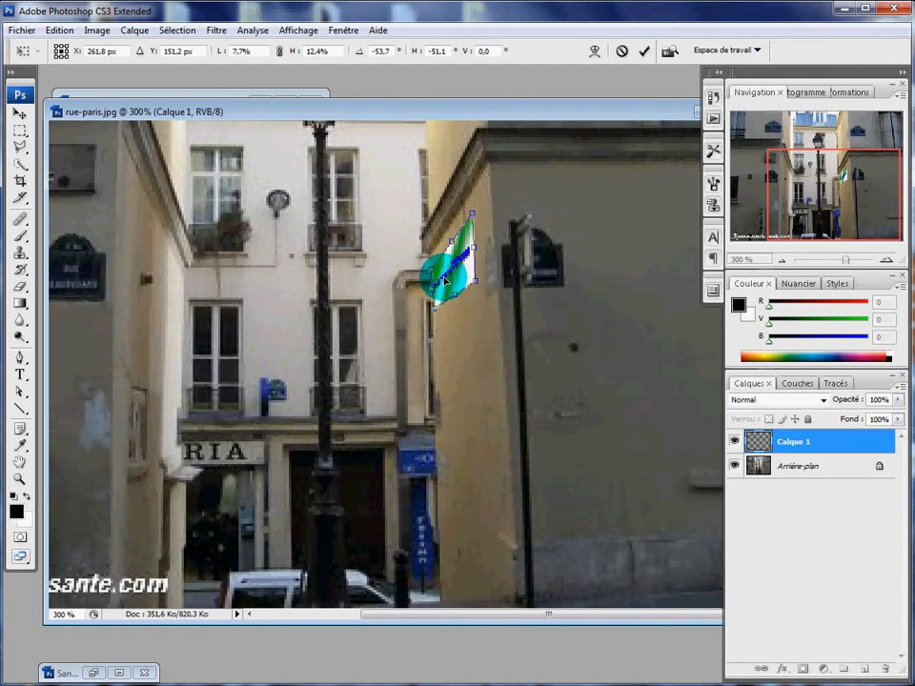
pyautogui.moveTo(434, 274); pyautogui.dragTo(435, 274)
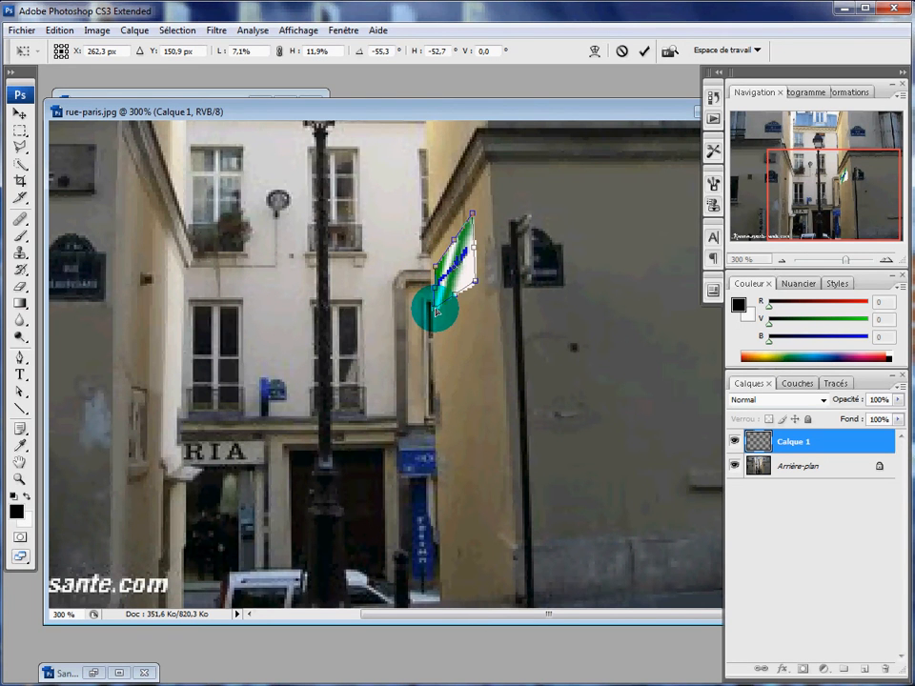
pyautogui.moveTo(438, 310); pyautogui.dragTo(439, 312)
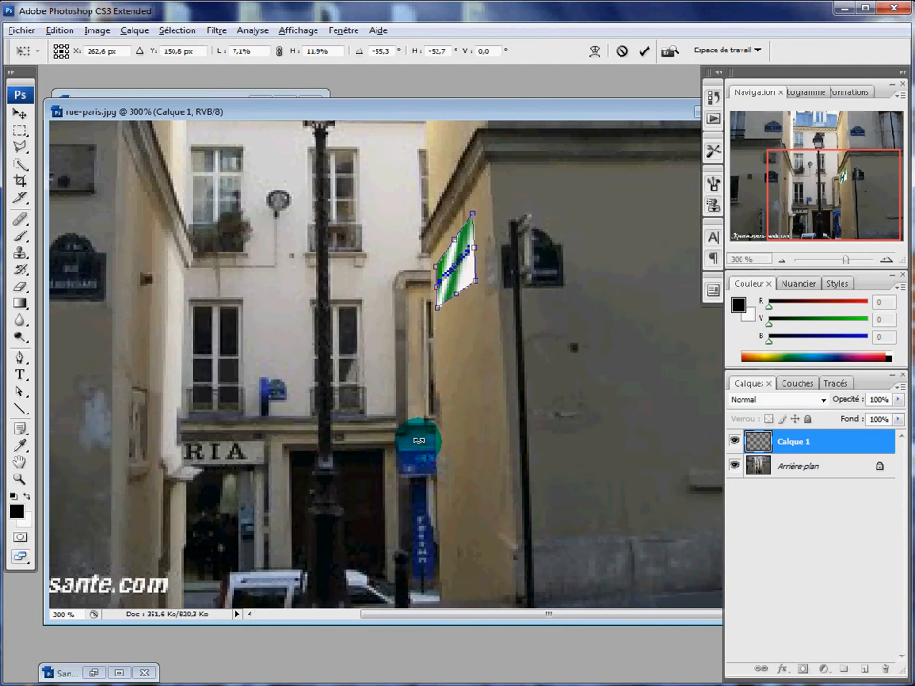
pyautogui.keyDown('alt'); pyautogui.click(418, 441); pyautogui.keyUp('alt')
pyautogui.keyDown('alt'); pyautogui.click(418, 440); pyautogui.keyUp('alt')
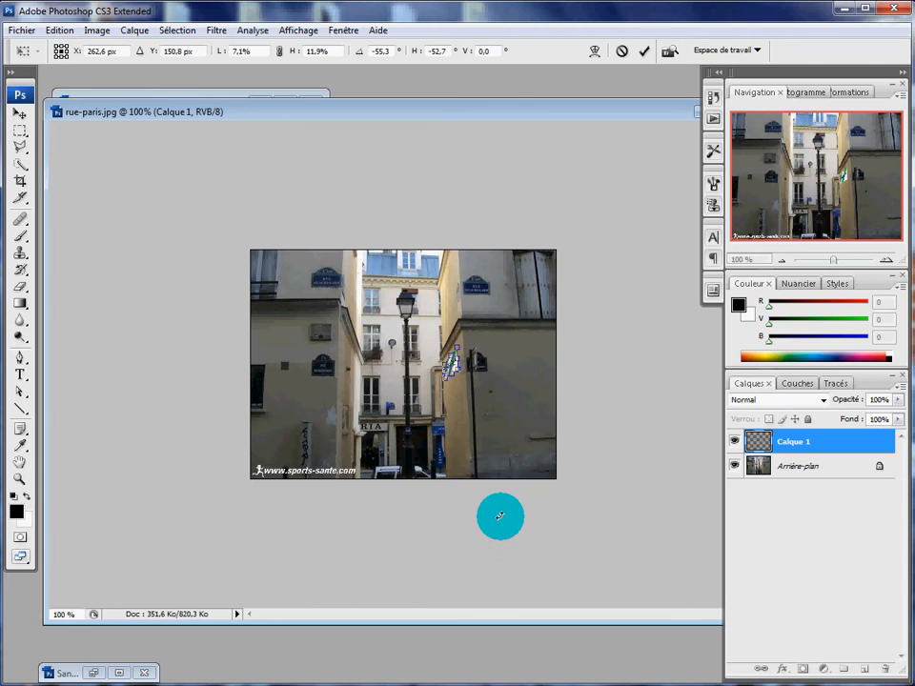
pyautogui.press('Return')
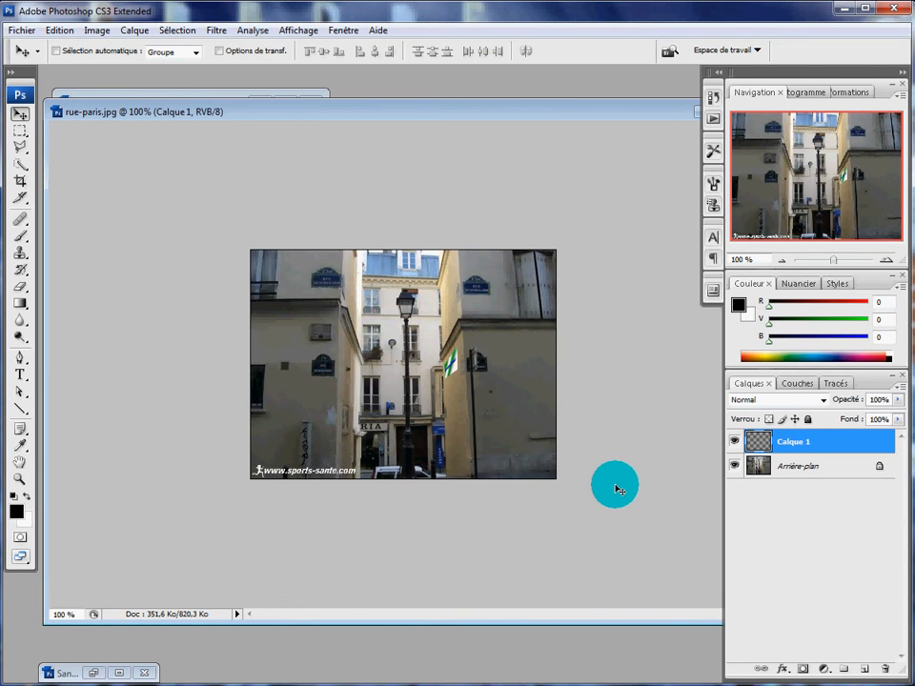
# - Free Transform the banner again, moving it up the wall and scaling it to about 102.9% width and 81.4% height
pyautogui.moveTo(266, 110); pyautogui.dragTo(177, 363)
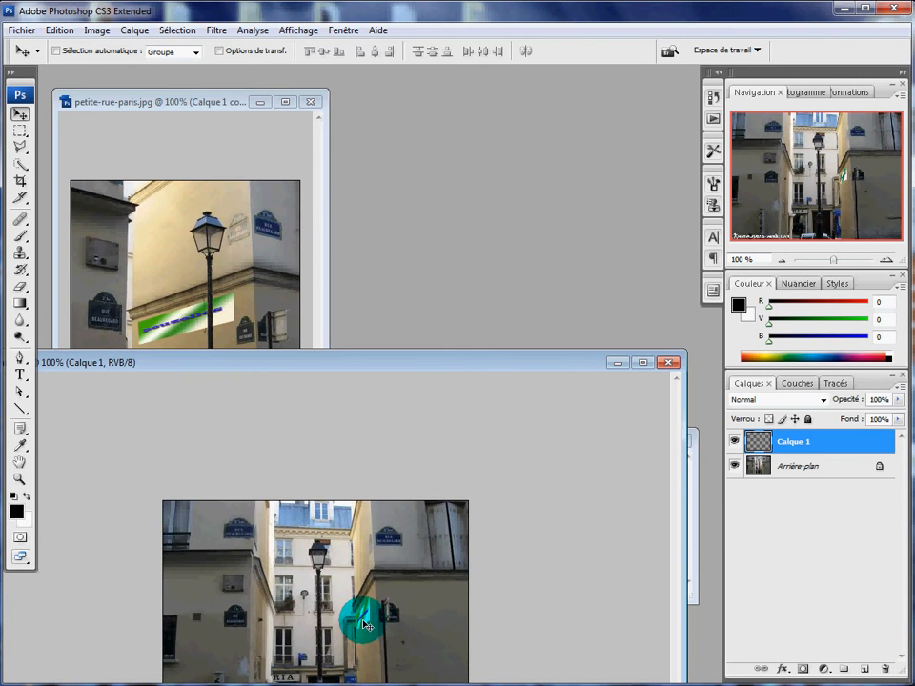
pyautogui.doubleClick(432, 363)
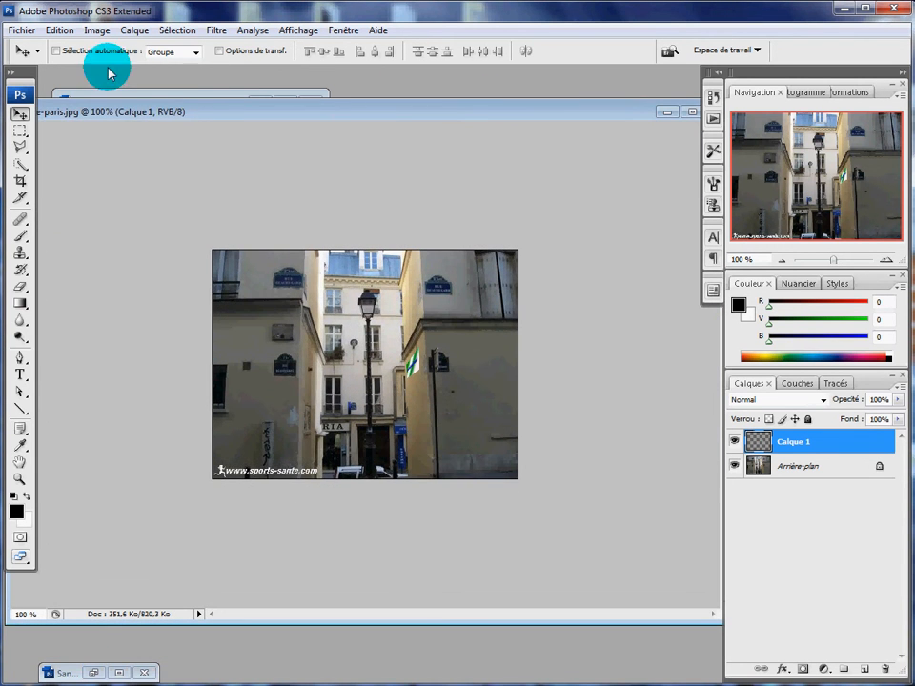
pyautogui.click(63, 29)
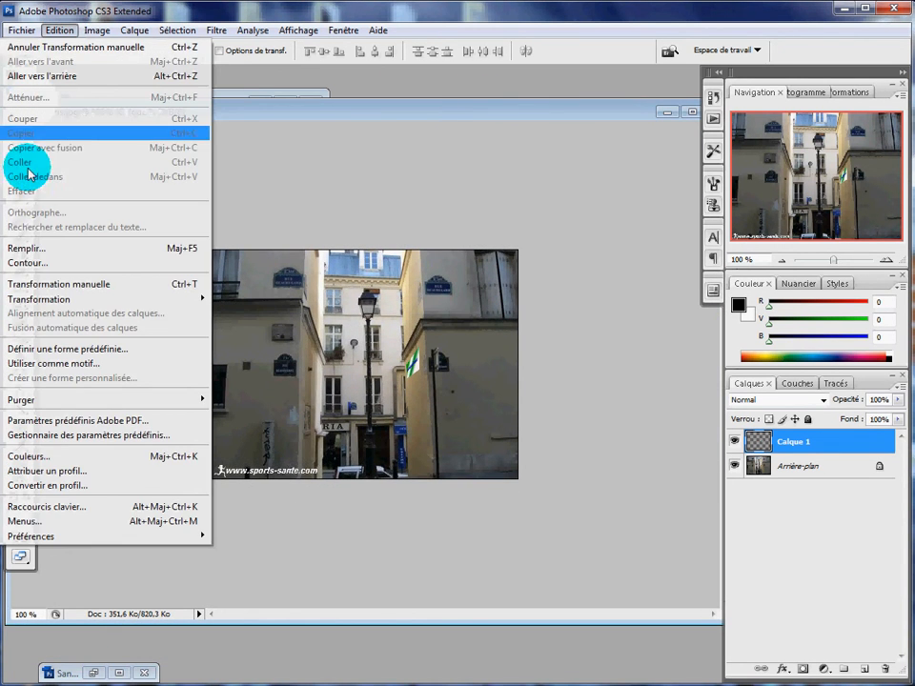
pyautogui.click(45, 286)
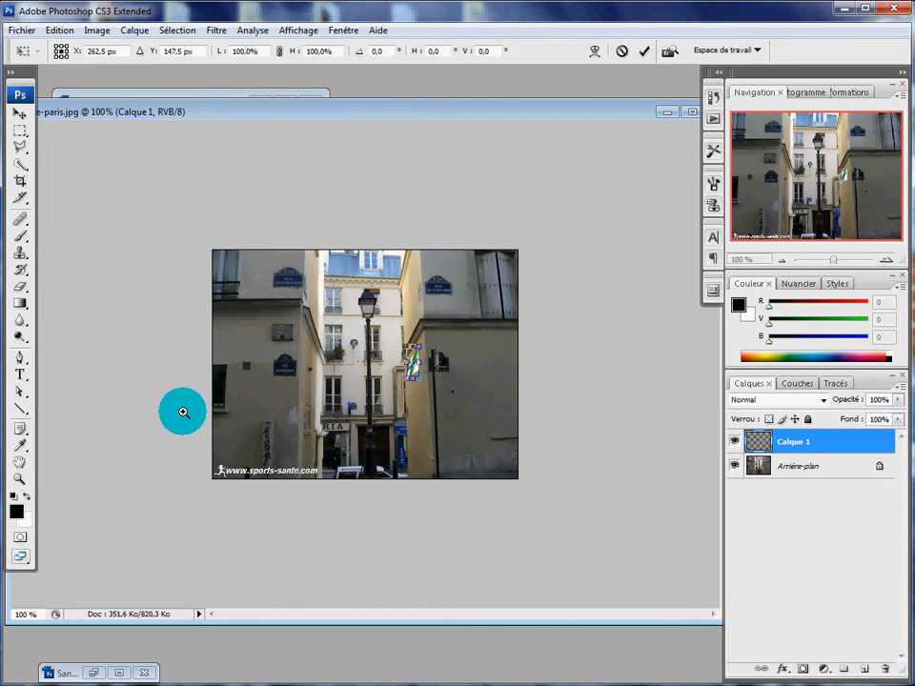
pyautogui.click(225, 409)
pyautogui.click(344, 423)
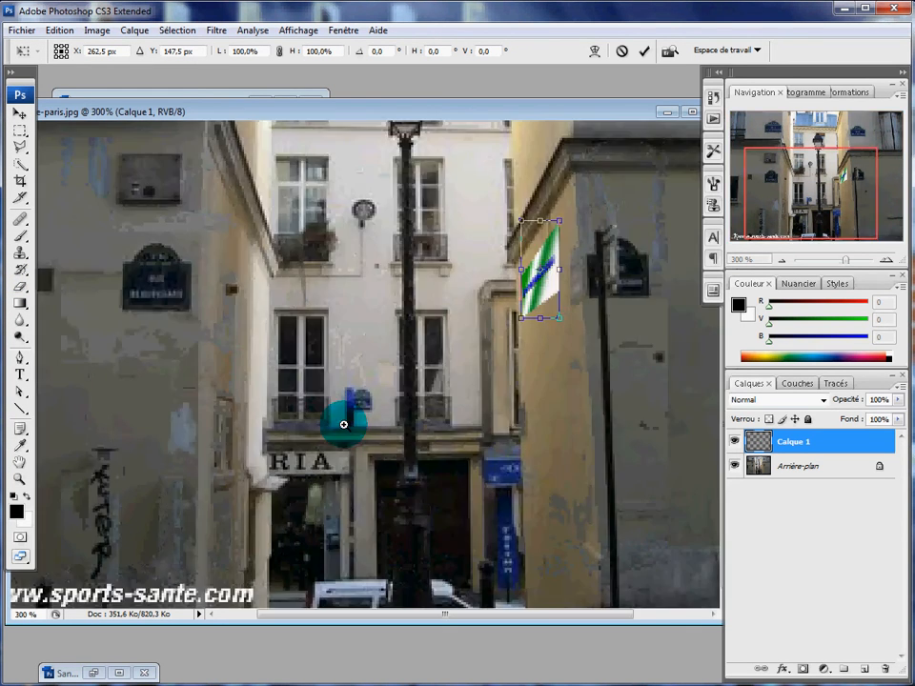
pyautogui.click(345, 425)
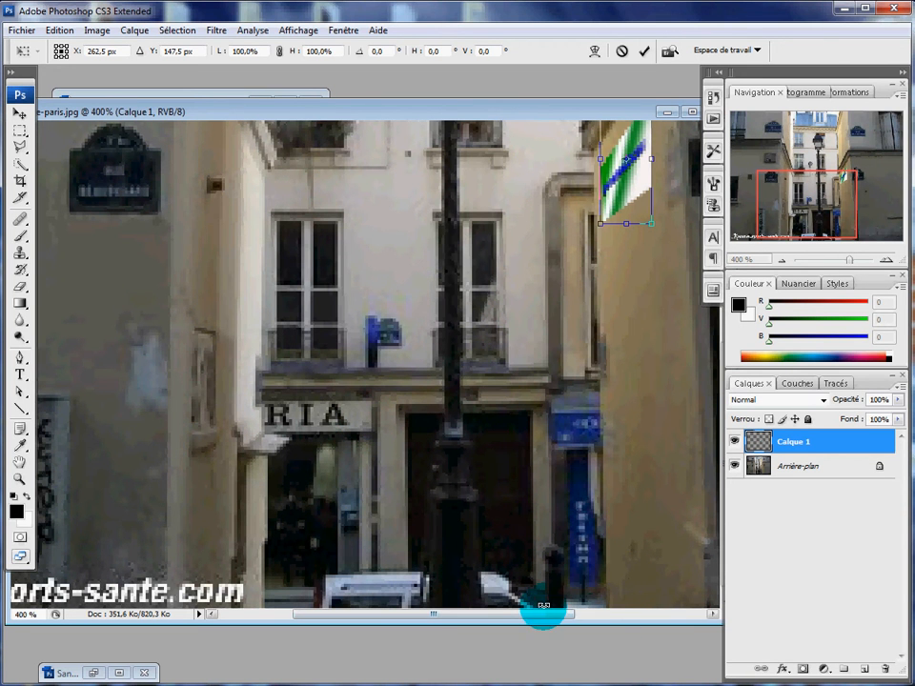
pyautogui.moveTo(534, 470); pyautogui.dragTo(351, 599)
pyautogui.moveTo(441, 358); pyautogui.dragTo(442, 346)
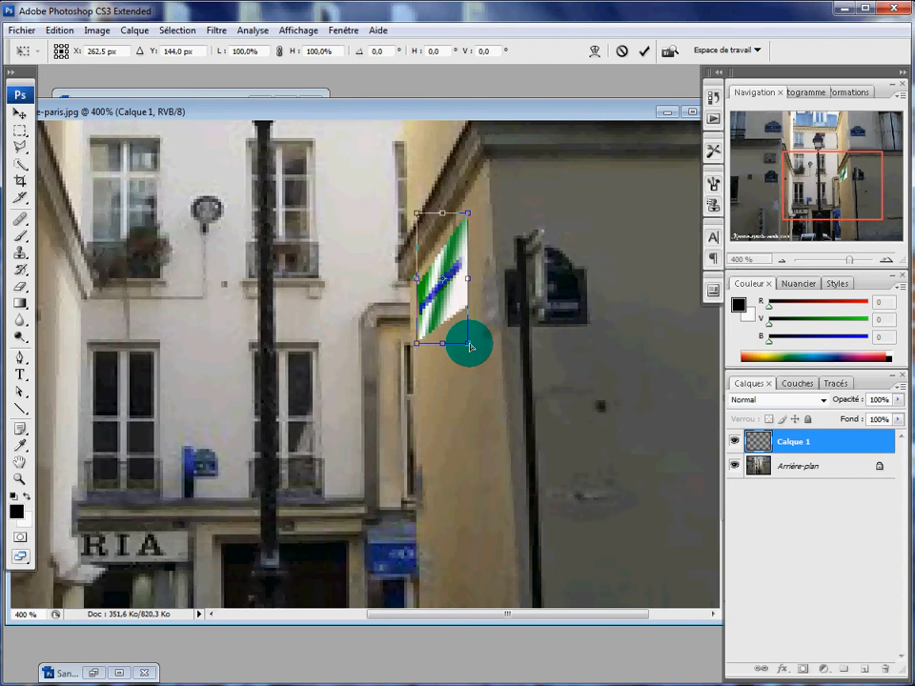
pyautogui.moveTo(469, 344); pyautogui.dragTo(471, 325)
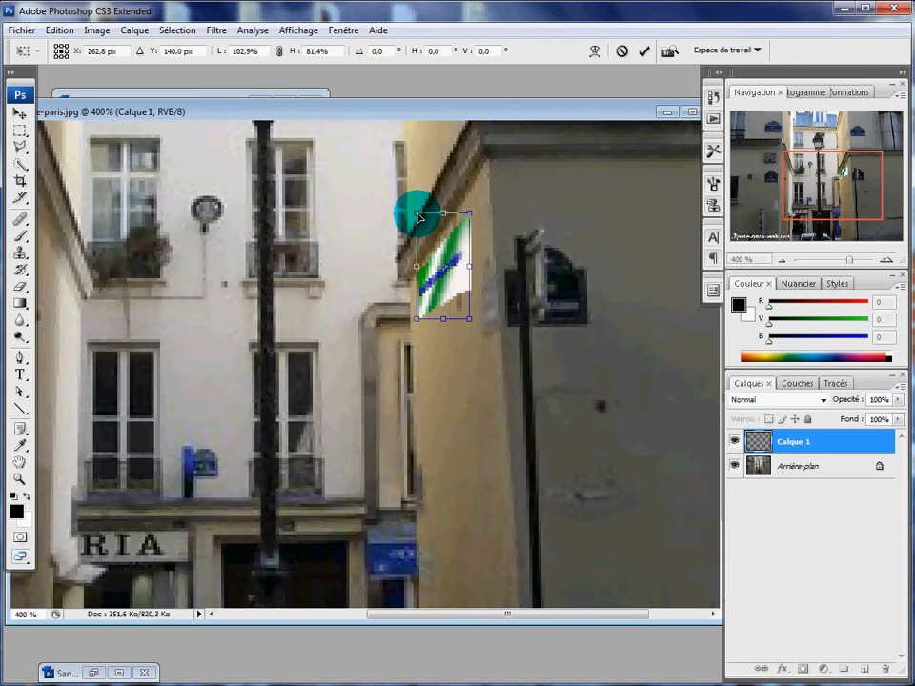
# - Nudge the banner down slightly, slant its upper edge parallel to the cornice by shifting the two upper corners, and apply the transformation
pyautogui.moveTo(418, 218); pyautogui.dragTo(420, 222)
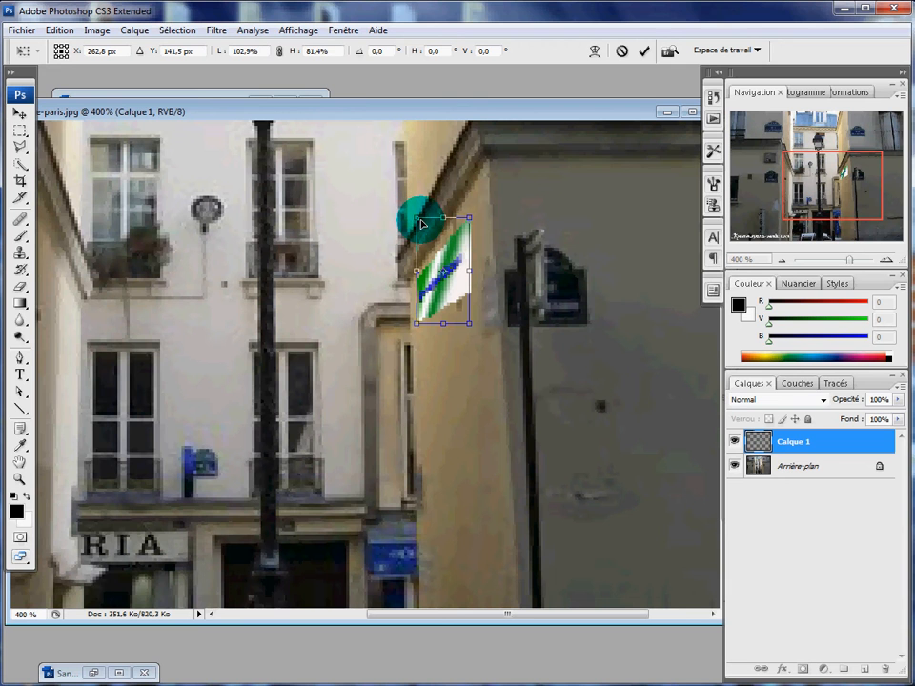
pyautogui.moveTo(418, 221)
pyautogui.mouseDown()
pyautogui.moveTo(425, 315)
pyautogui.moveTo(416, 330)
pyautogui.moveTo(418, 226)
pyautogui.mouseUp()
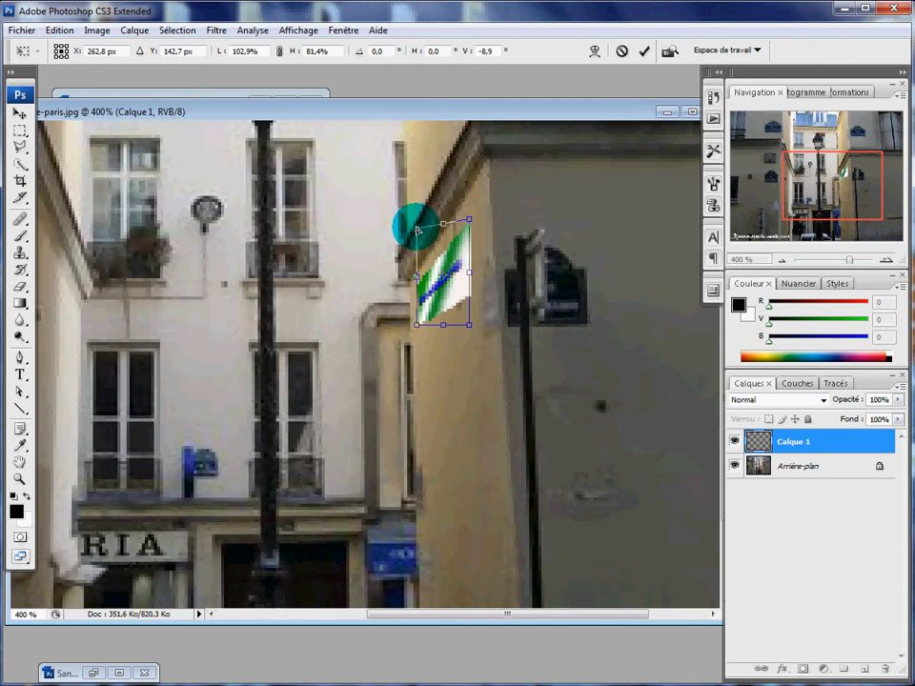
pyautogui.moveTo(470, 222); pyautogui.dragTo(470, 217)
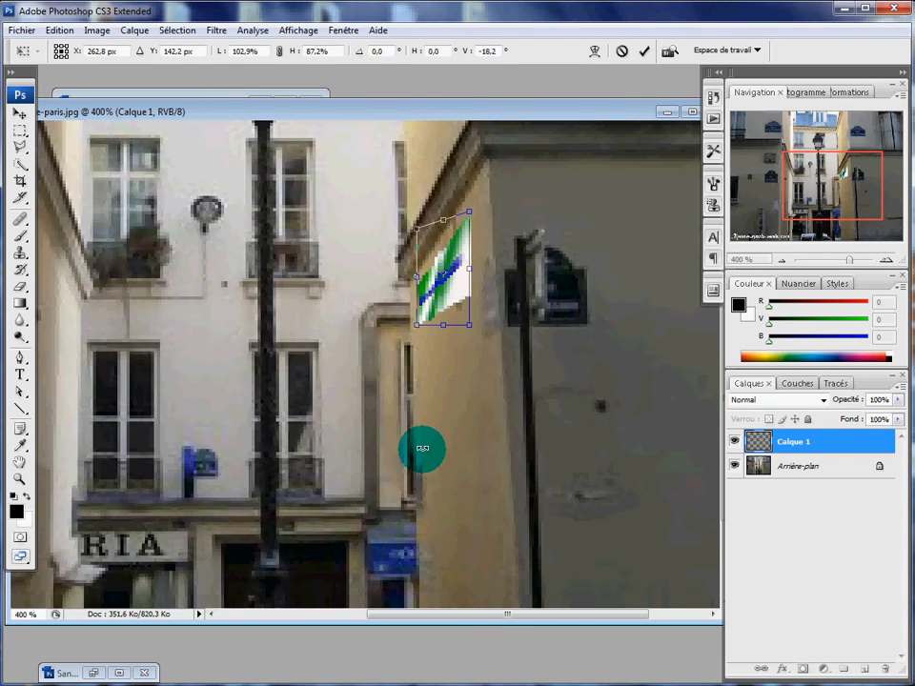
pyautogui.press('Return')
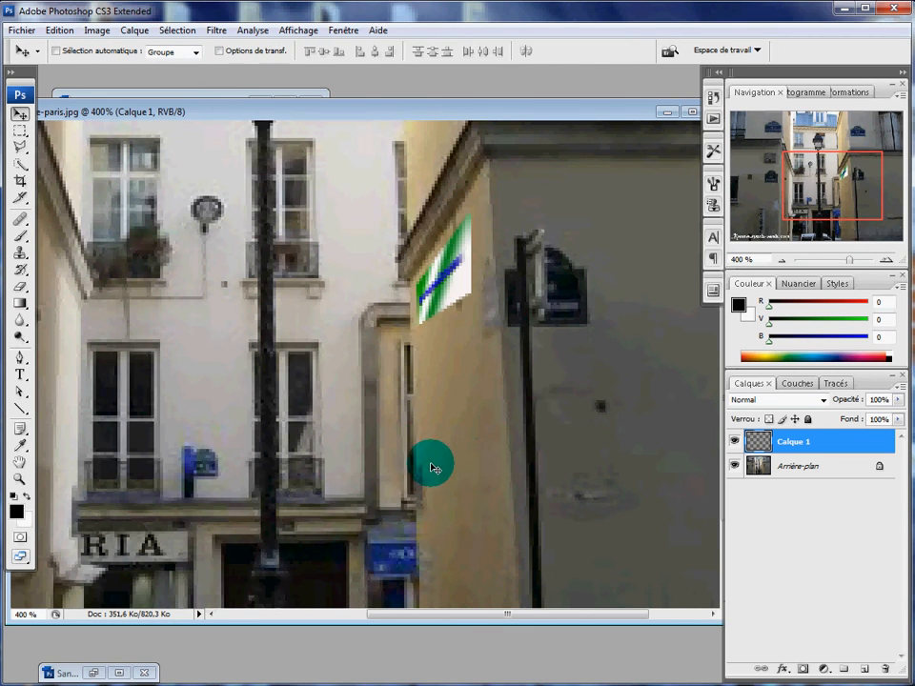
# - Return rue-paris.jpg to 100% zoom and narrow and place its window beside petite-rue-paris.jpg for comparison
pyautogui.keyDown('ctrl'); pyautogui.keyDown('alt'); pyautogui.click(426, 466); pyautogui.keyUp('alt'); pyautogui.keyUp('ctrl')
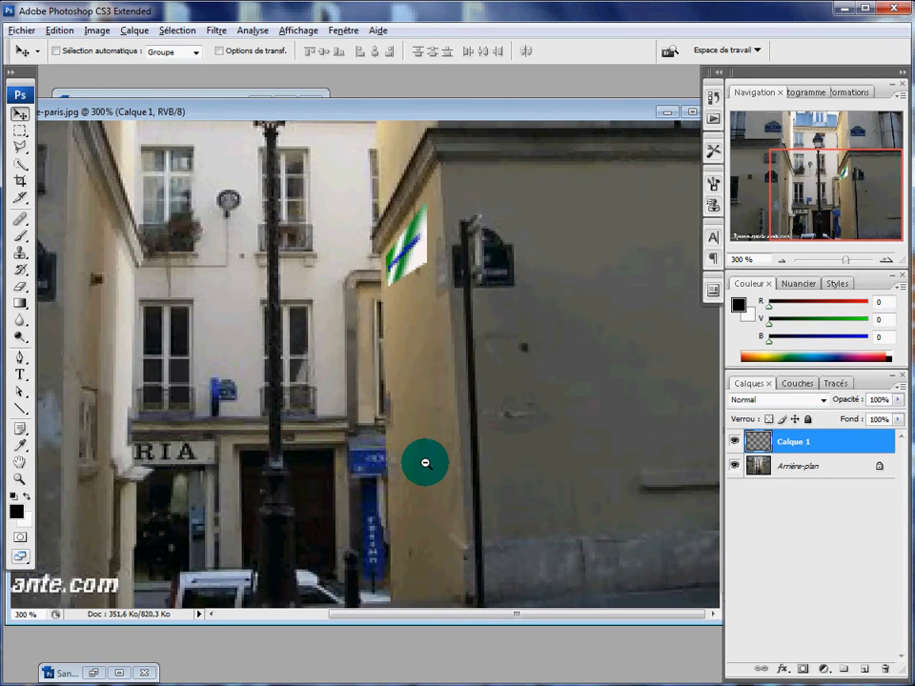
pyautogui.keyDown('ctrl'); pyautogui.keyDown('alt'); pyautogui.click(426, 466); pyautogui.keyUp('alt'); pyautogui.keyUp('ctrl')
pyautogui.keyDown('ctrl'); pyautogui.keyDown('alt'); pyautogui.click(426, 466); pyautogui.keyUp('alt'); pyautogui.keyUp('ctrl')
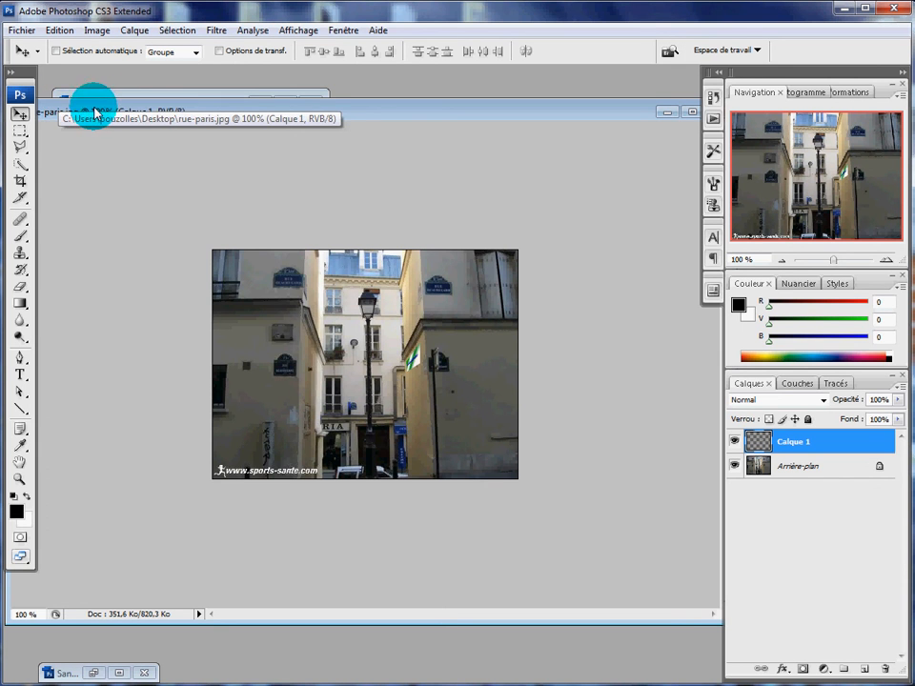
pyautogui.moveTo(342, 115); pyautogui.dragTo(419, 113)
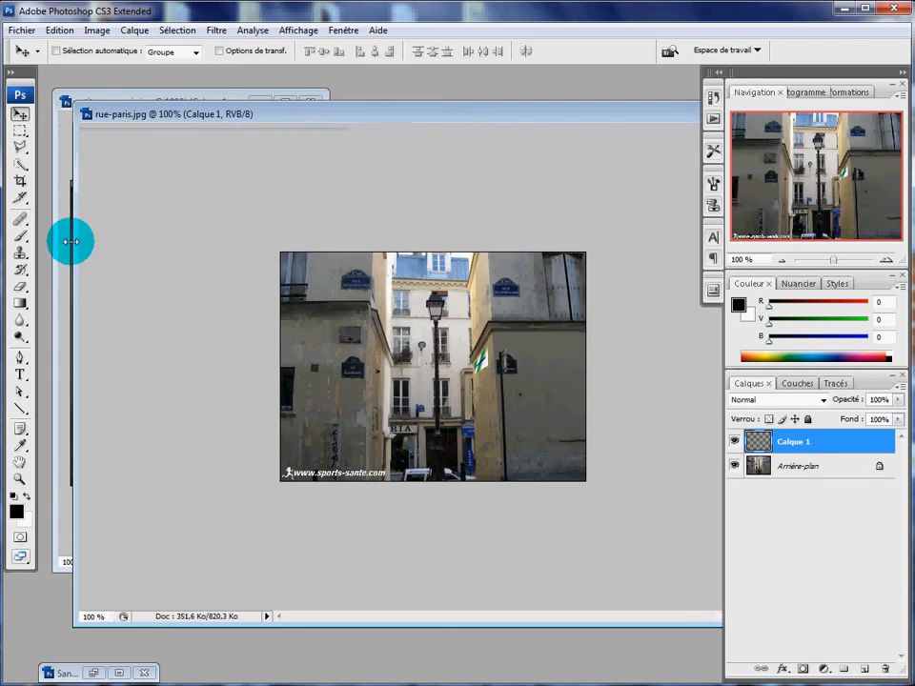
pyautogui.moveTo(74, 287); pyautogui.dragTo(468, 314)
pyautogui.moveTo(667, 113); pyautogui.dragTo(540, 95)
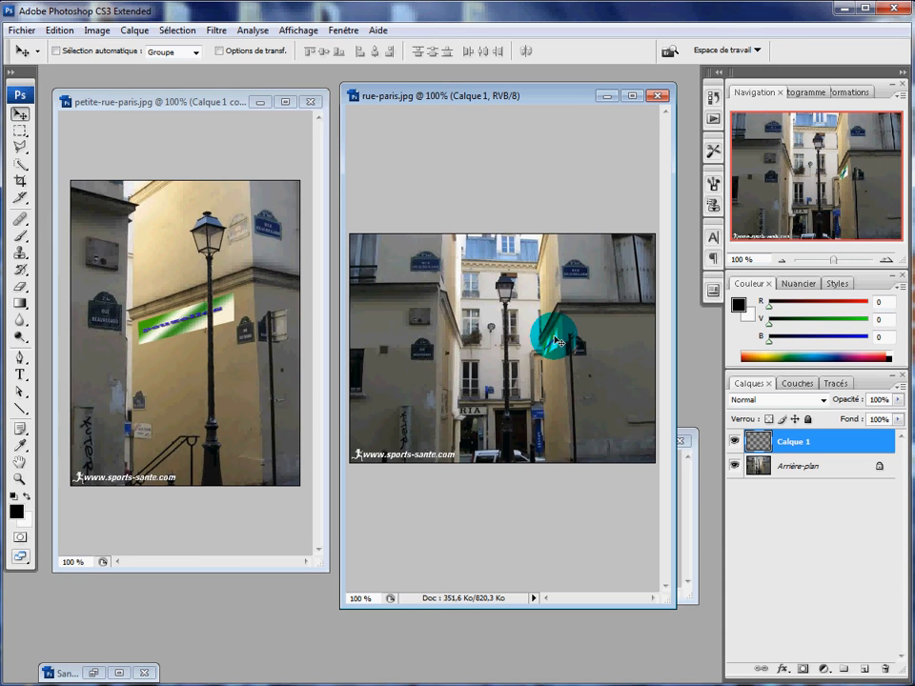
# - Set the banner layer in rue-paris.jpg to Incrustation blend mode and duplicate the layer
pyautogui.click(826, 401)
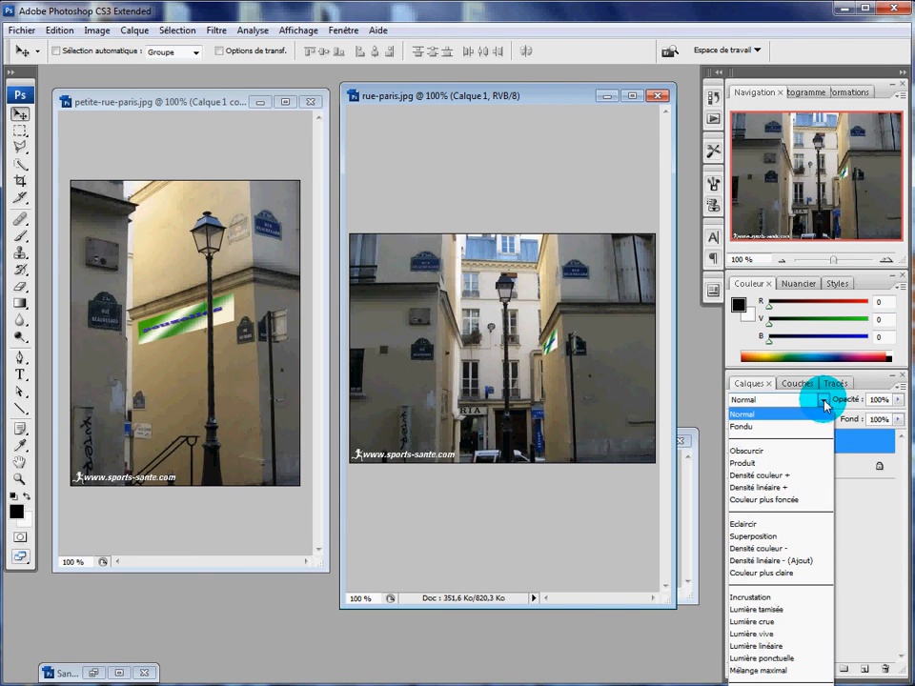
pyautogui.click(774, 597)
pyautogui.moveTo(818, 440); pyautogui.dragTo(867, 673)
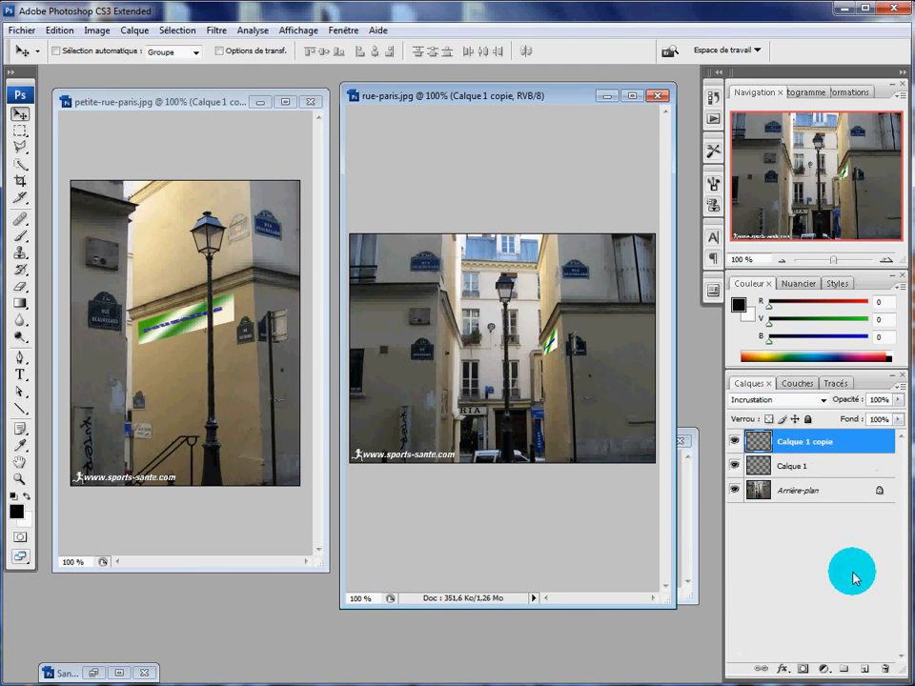
# - Set the duplicated banner layer to Normal blend mode at 66% opacity and shorten the rue-paris.jpg window to match its neighbour
pyautogui.click(803, 402)
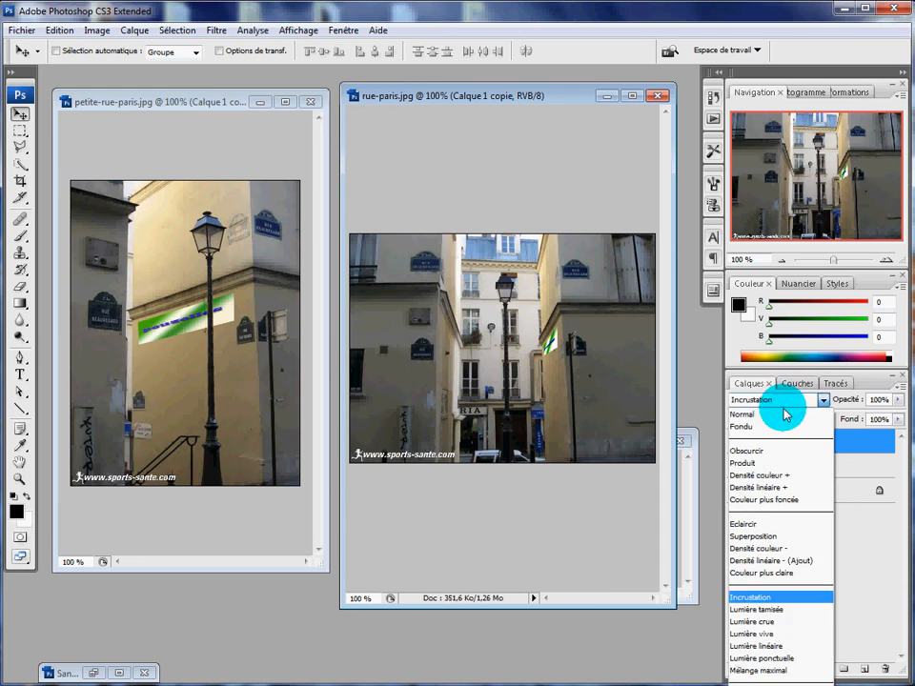
pyautogui.click(836, 410)
pyautogui.click(901, 402)
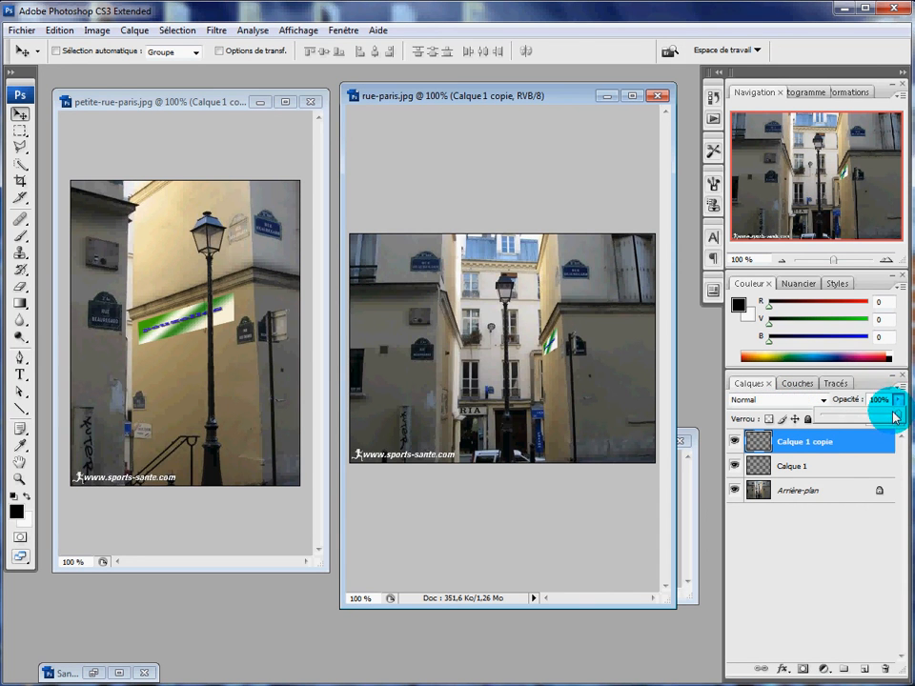
pyautogui.moveTo(895, 421); pyautogui.dragTo(879, 421)
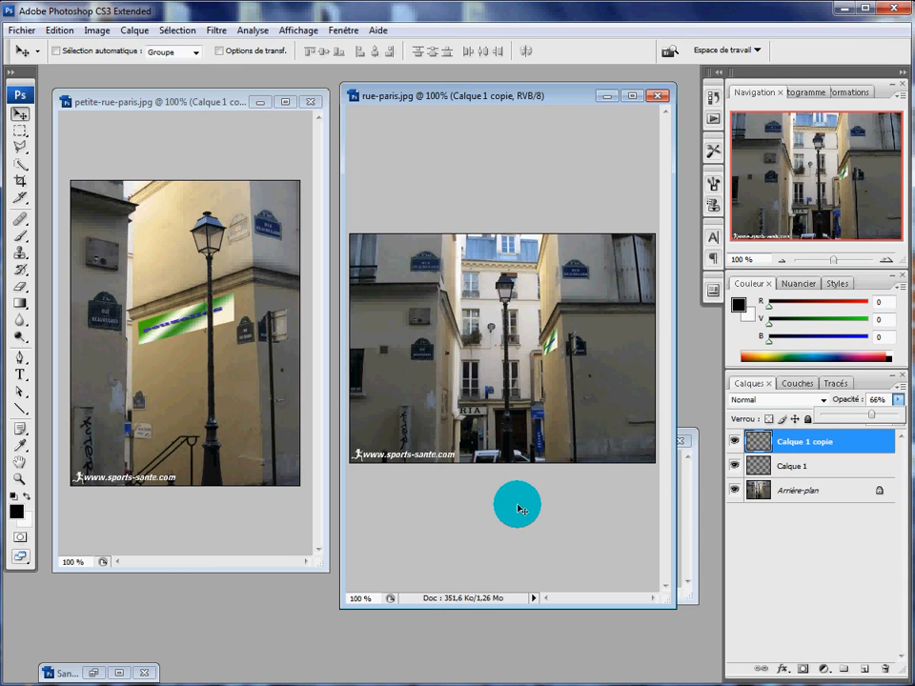
pyautogui.moveTo(523, 607); pyautogui.dragTo(527, 570)
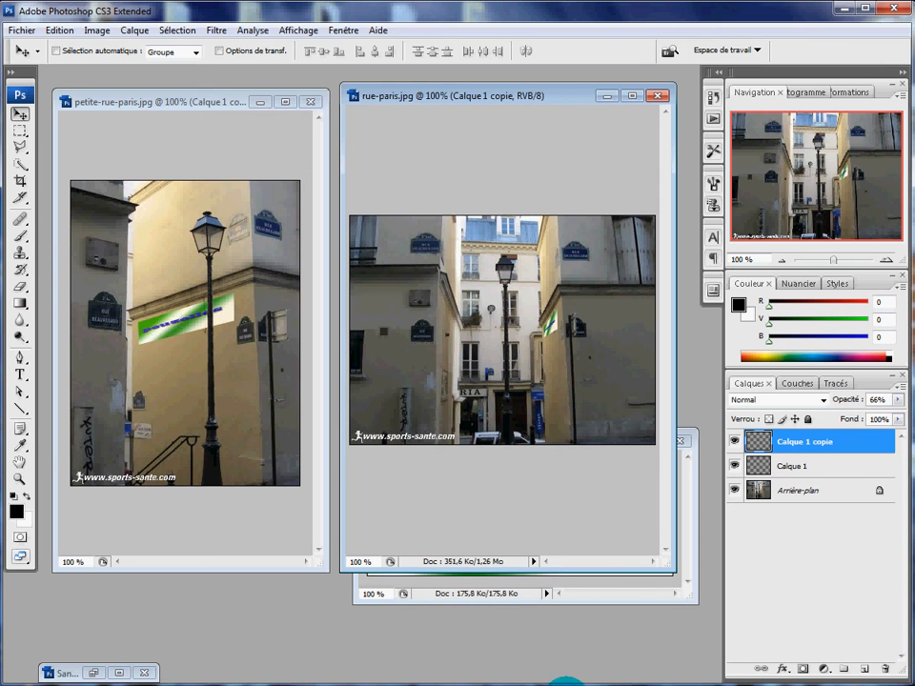